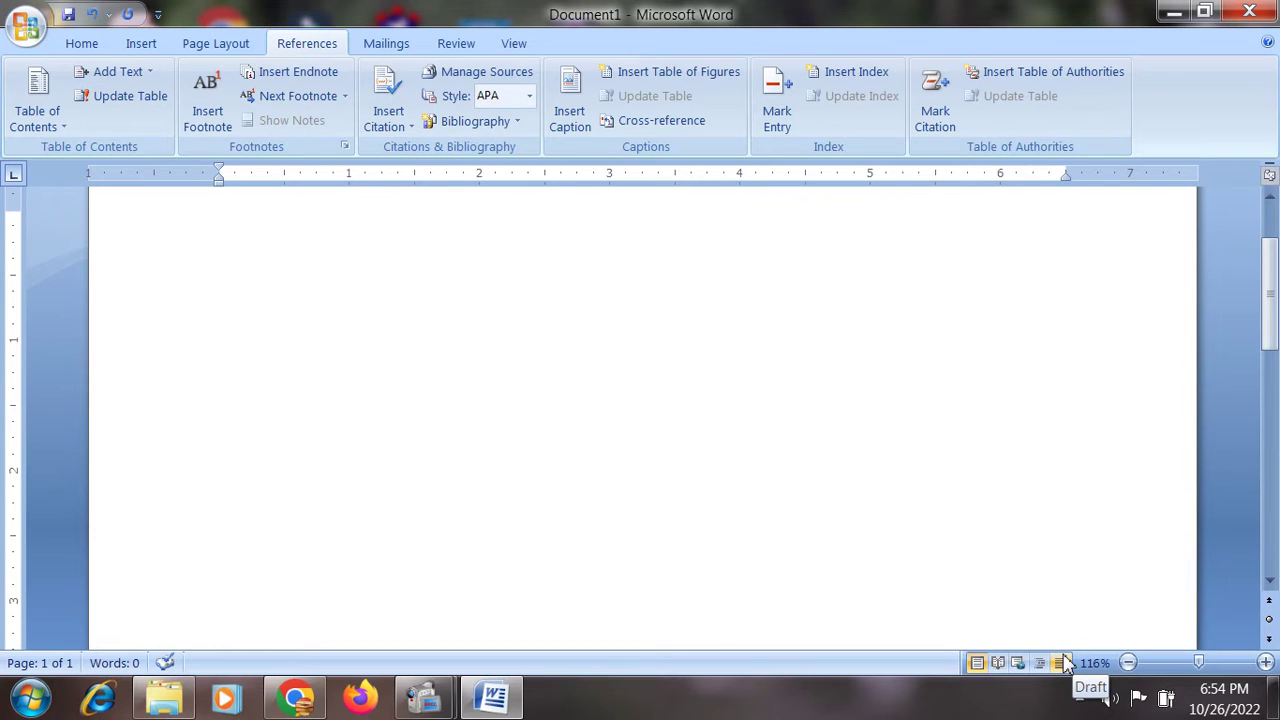
- Type 'Noun' with a filler line 'dfdf d d d' beneath it
{"action": "type", "text": "Noun"}
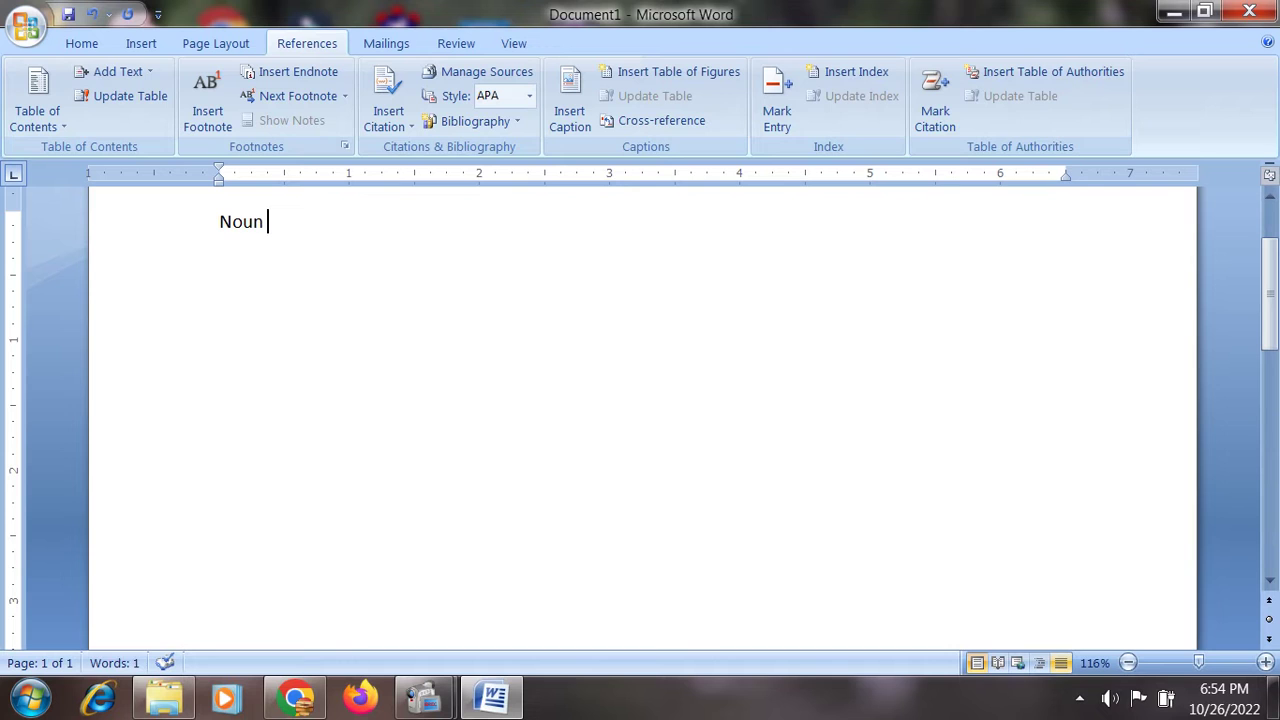
{"action": "key", "text": "Return"}
{"action": "type", "text": "df"}
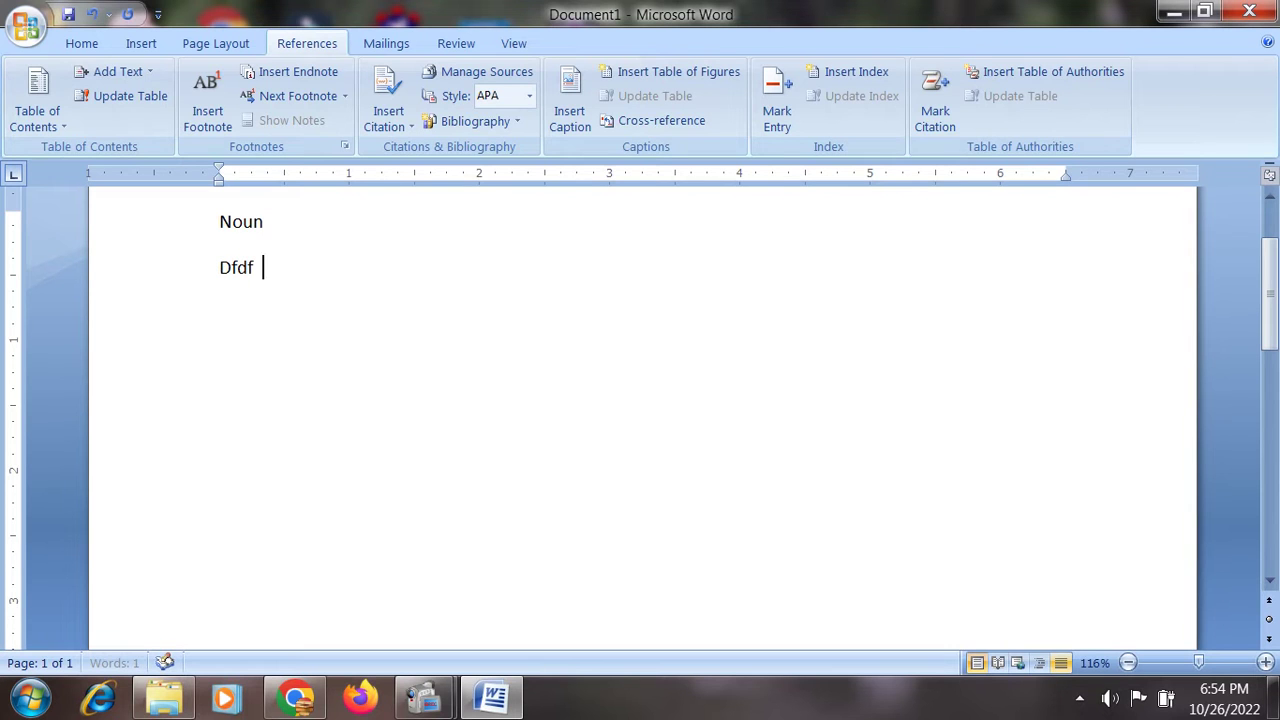
{"action": "type", "text": "df  d d d"}
{"action": "left_click", "coordinate": [88, 46]}
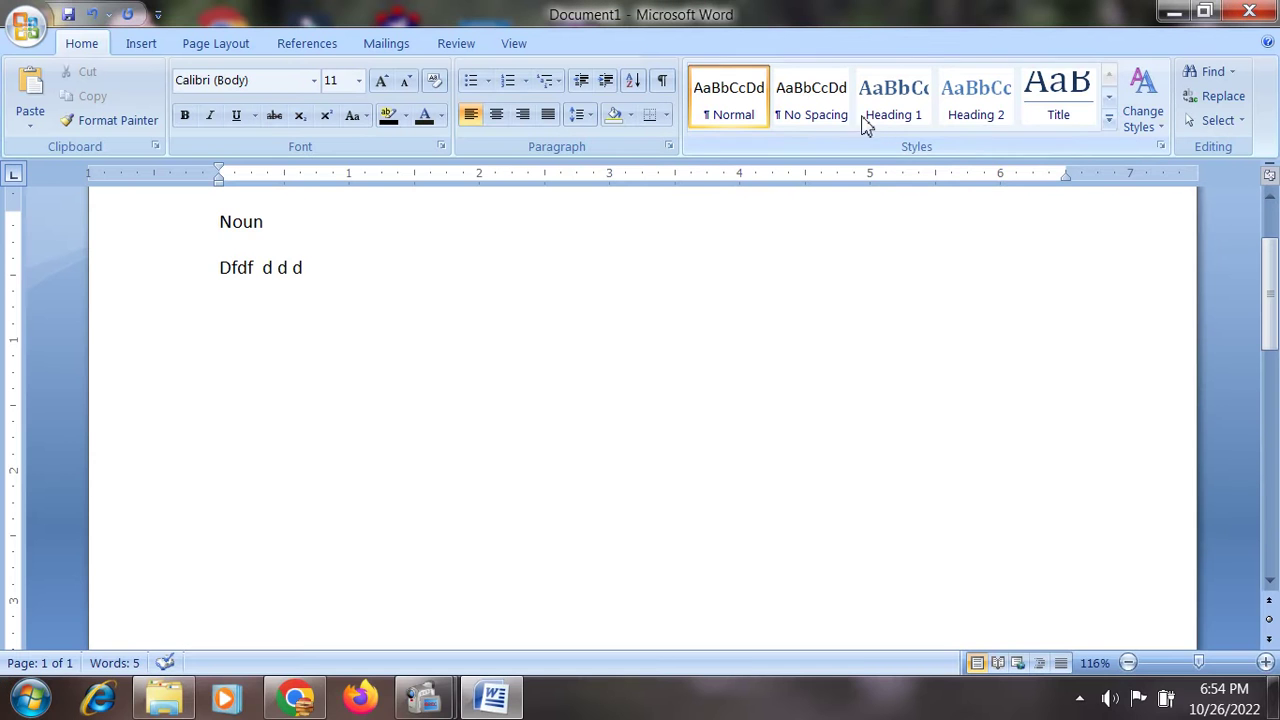
- Style Noun as Heading 1 and add filler lines df, f, dff and Df below it
{"action": "left_click", "coordinate": [195, 228]}
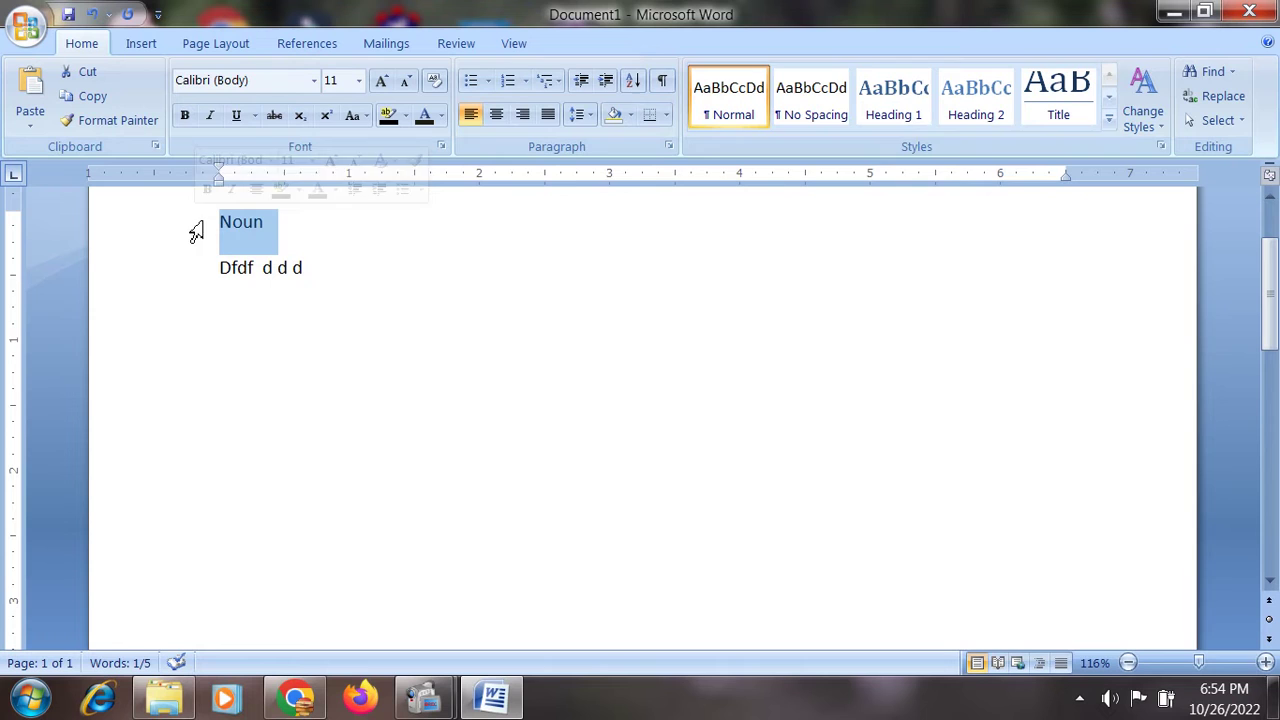
{"action": "left_click", "coordinate": [885, 110]}
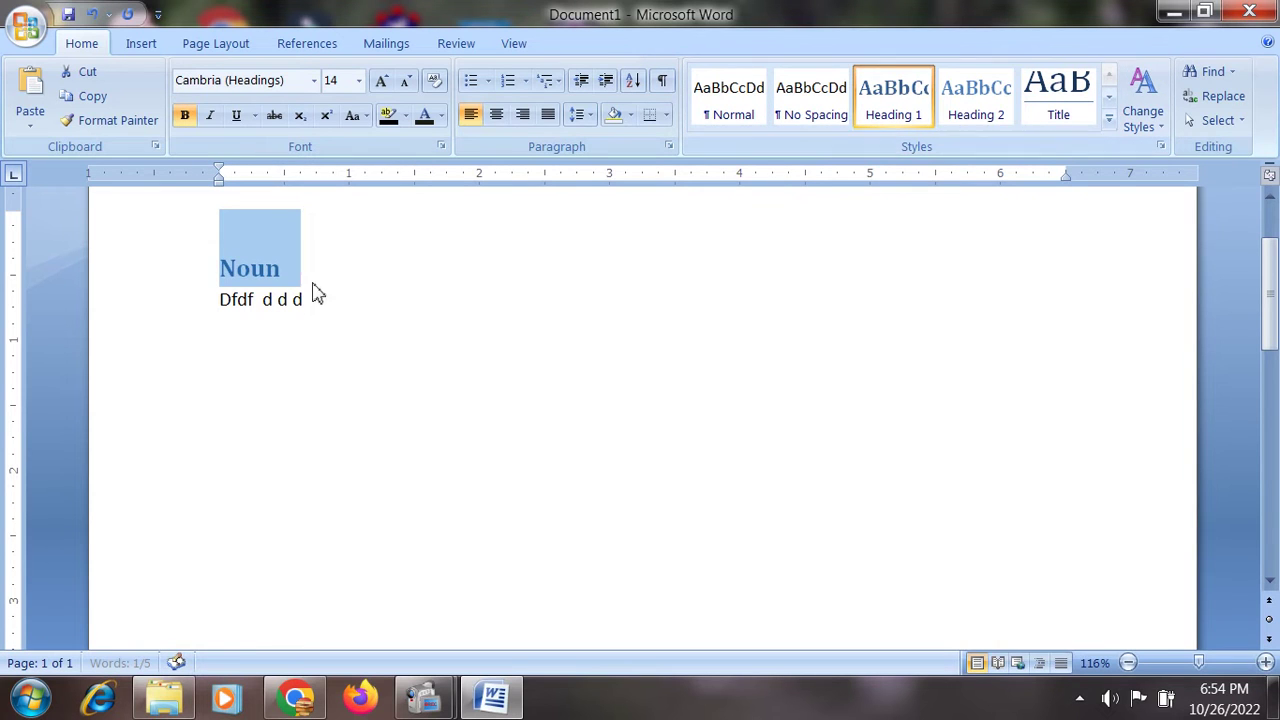
{"action": "left_click", "coordinate": [286, 302]}
{"action": "left_click", "coordinate": [372, 340]}
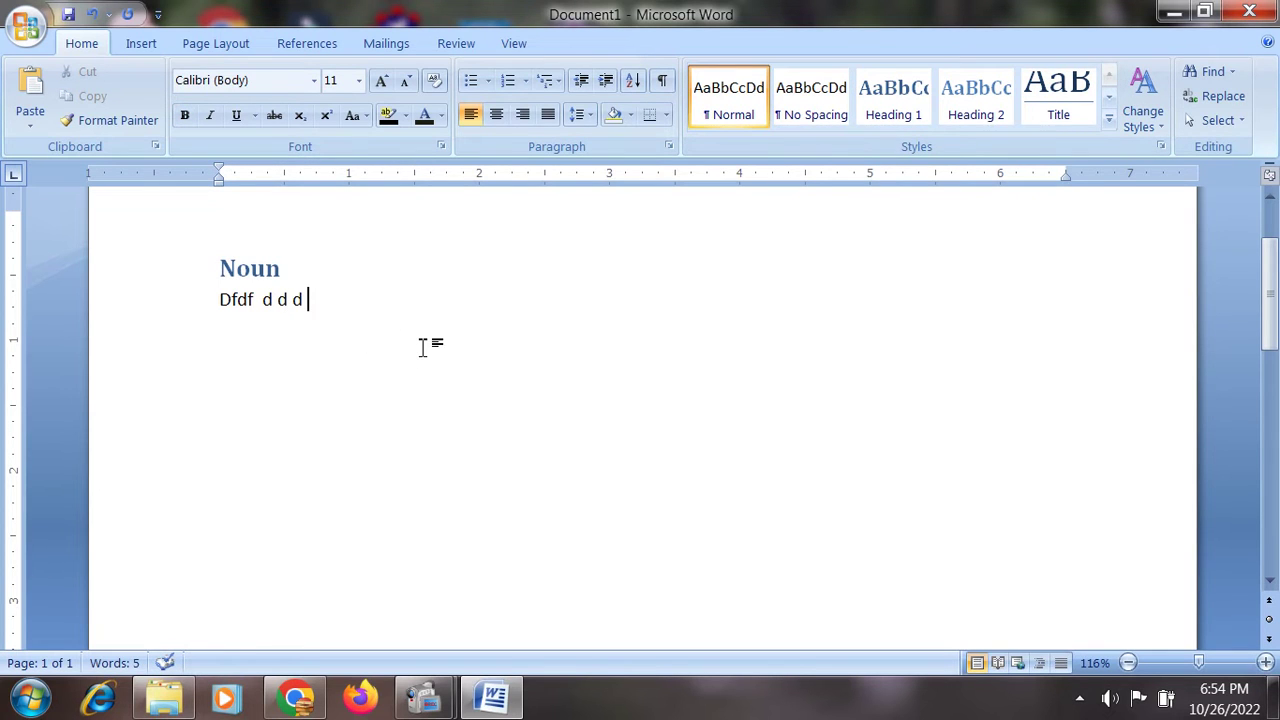
{"action": "type", "text": "df"}
{"action": "key", "text": "Return"}
{"action": "type", "text": "f"}
{"action": "key", "text": "Return"}
{"action": "key", "text": "Return"}
{"action": "type", "text": "df"}
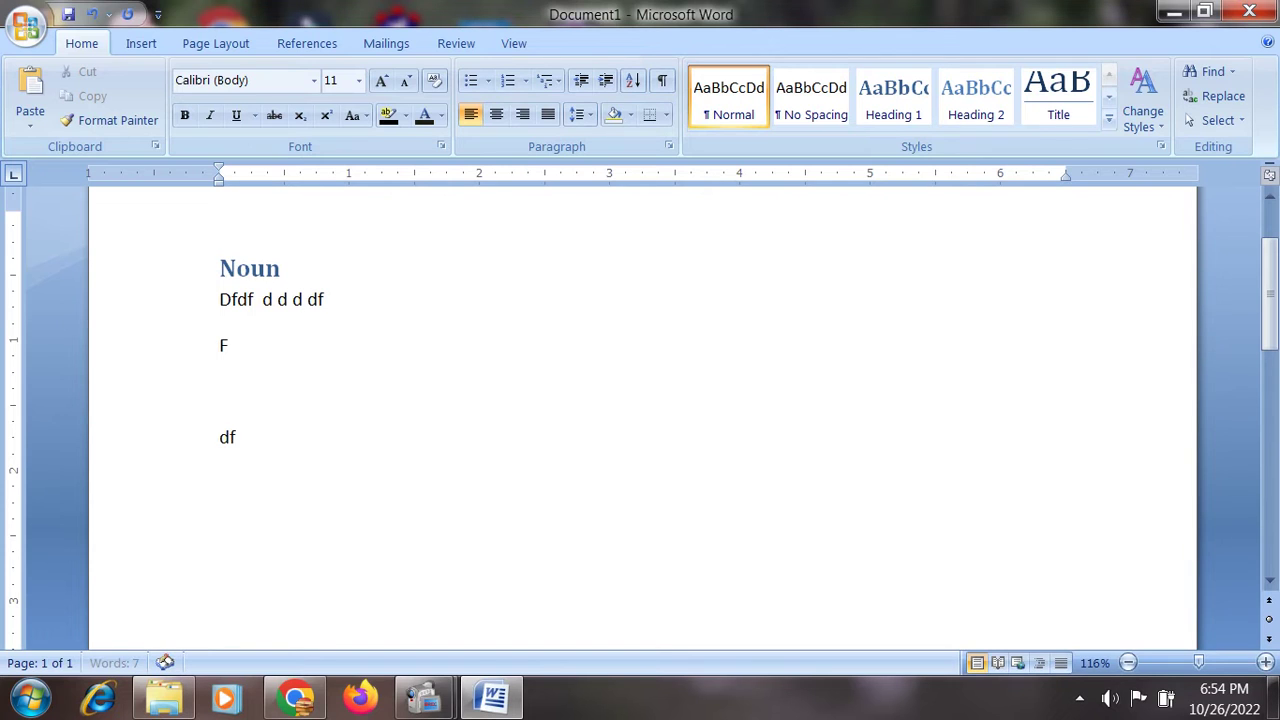
{"action": "type", "text": "f"}
{"action": "key", "text": "Return"}
{"action": "type", "text": "Df"}
- Insert two page breaks with short filler lines on each new page
{"action": "key", "text": "Return"}
{"action": "key", "text": "ctrl+Return"}
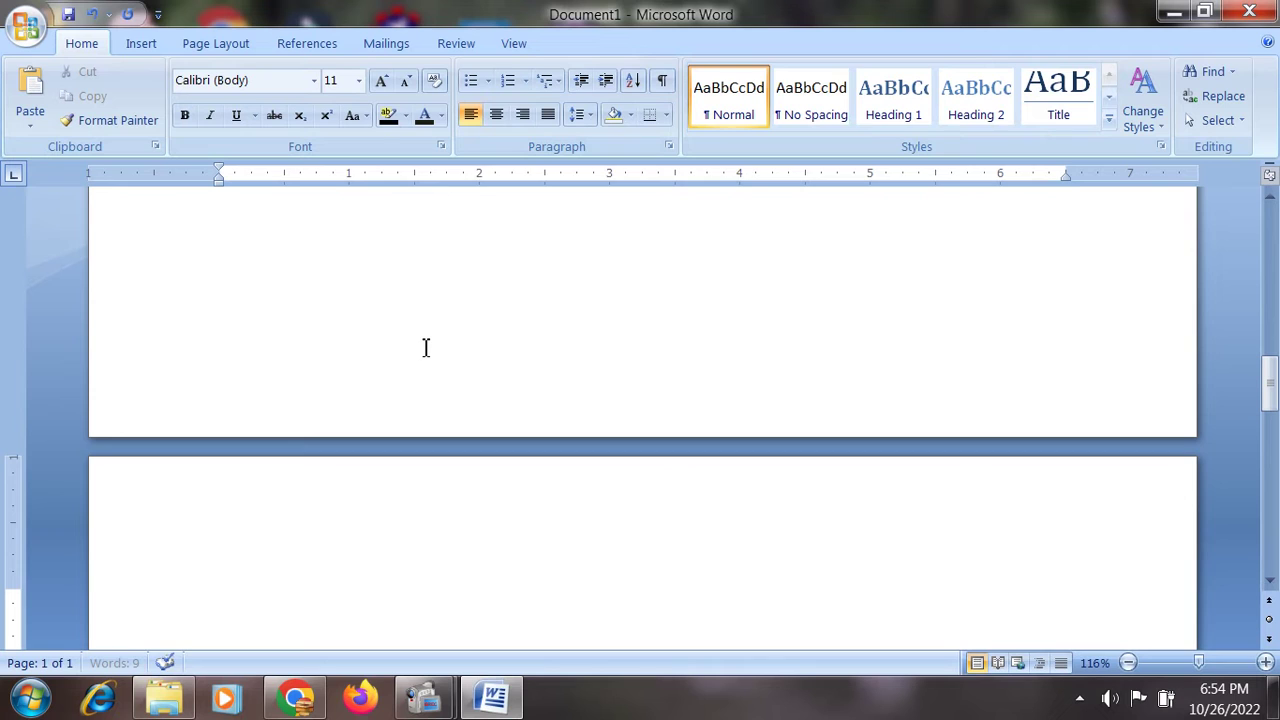
{"action": "type", "text": "df"}
{"action": "key", "text": "Return"}
{"action": "type", "text": "df"}
{"action": "key", "text": "Return"}
{"action": "type", "text": "df"}
{"action": "key", "text": "Return"}
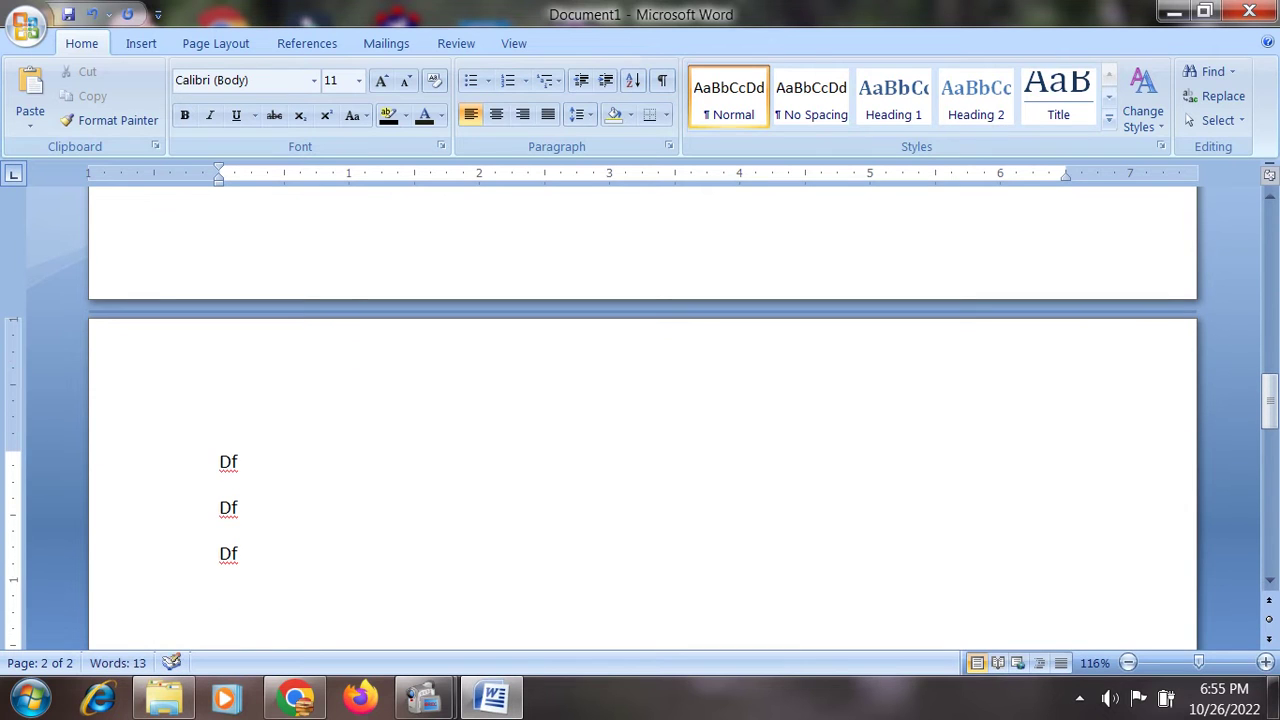
{"action": "key", "text": "ctrl+Return"}
{"action": "type", "text": "dfdf"}
{"action": "key", "text": "Return"}
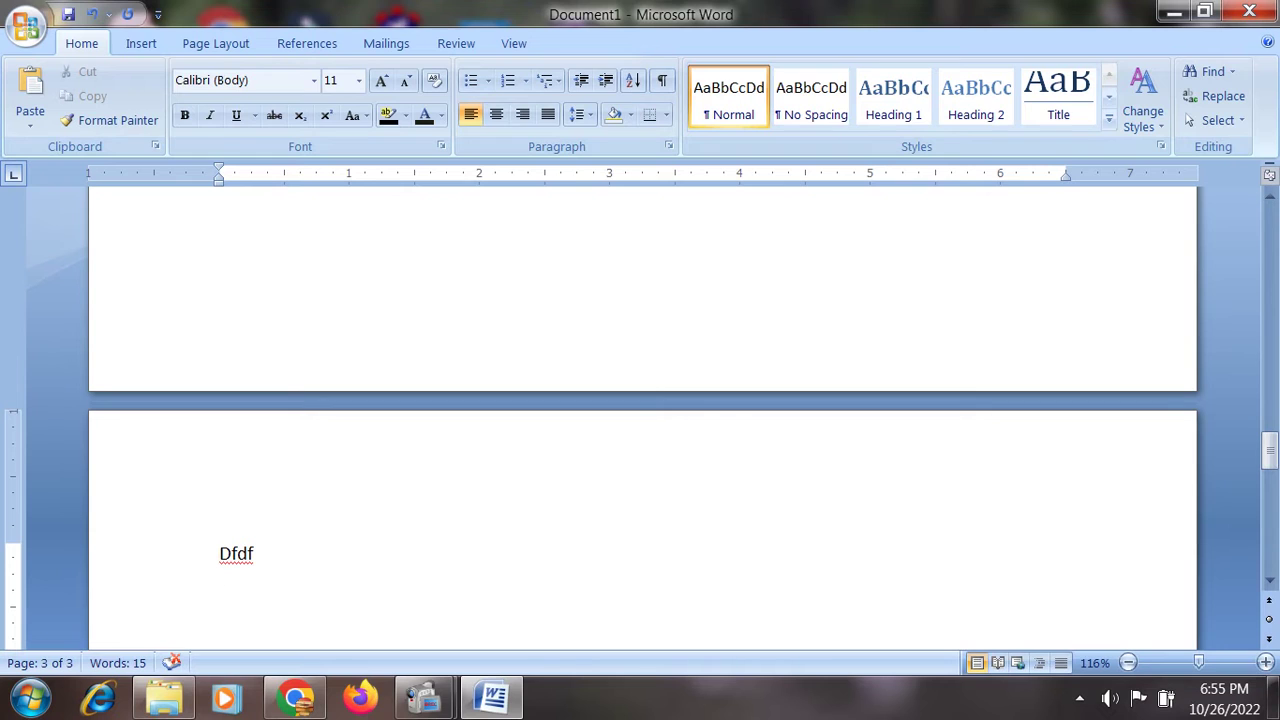
{"action": "type", "text": "fdfd"}
- Start a new page with the word 'Pronoun'
{"action": "key", "text": "ctrl+Return"}
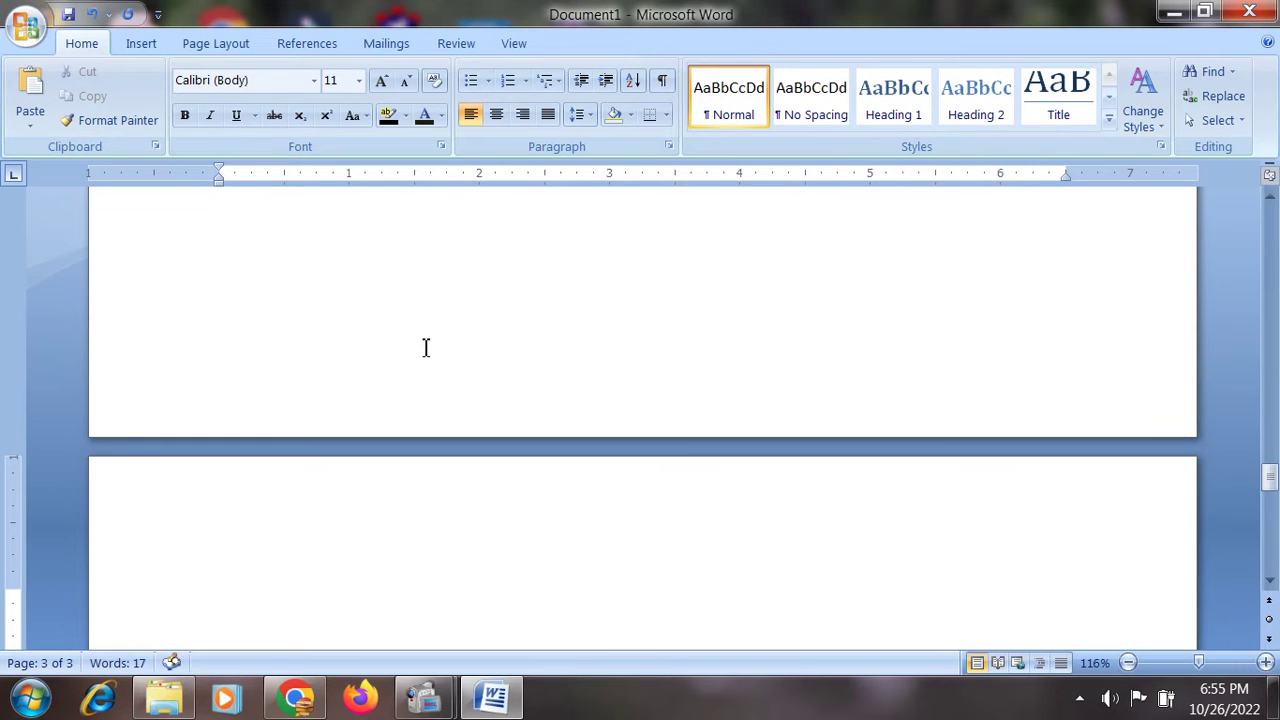
{"action": "type", "text": "N"}
{"action": "key", "text": "BackSpace"}
{"action": "type", "text": "Pro"}
{"action": "type", "text": "noun"}
- Style Pronoun as Heading 1 and add the filler line 'D F Df D' beneath it
{"action": "left_click", "coordinate": [189, 606]}
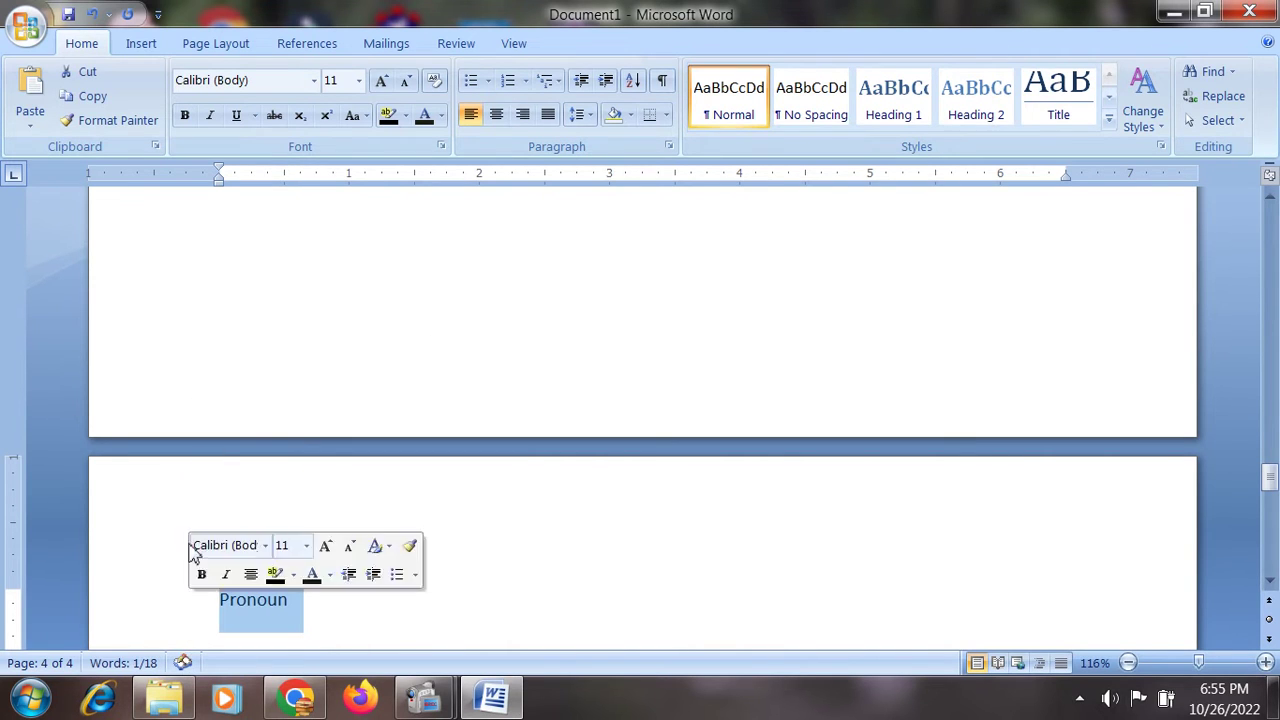
{"action": "left_click", "coordinate": [883, 112]}
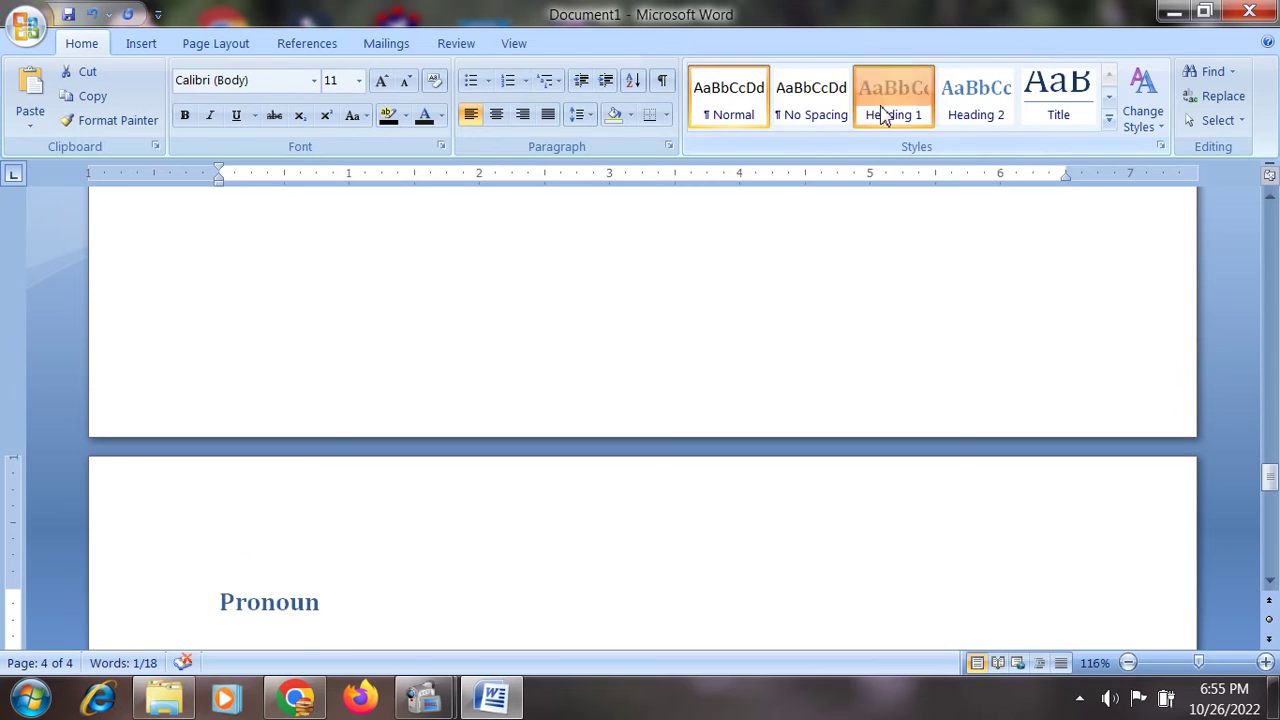
{"action": "left_click", "coordinate": [298, 634]}
{"action": "left_click", "coordinate": [351, 607]}
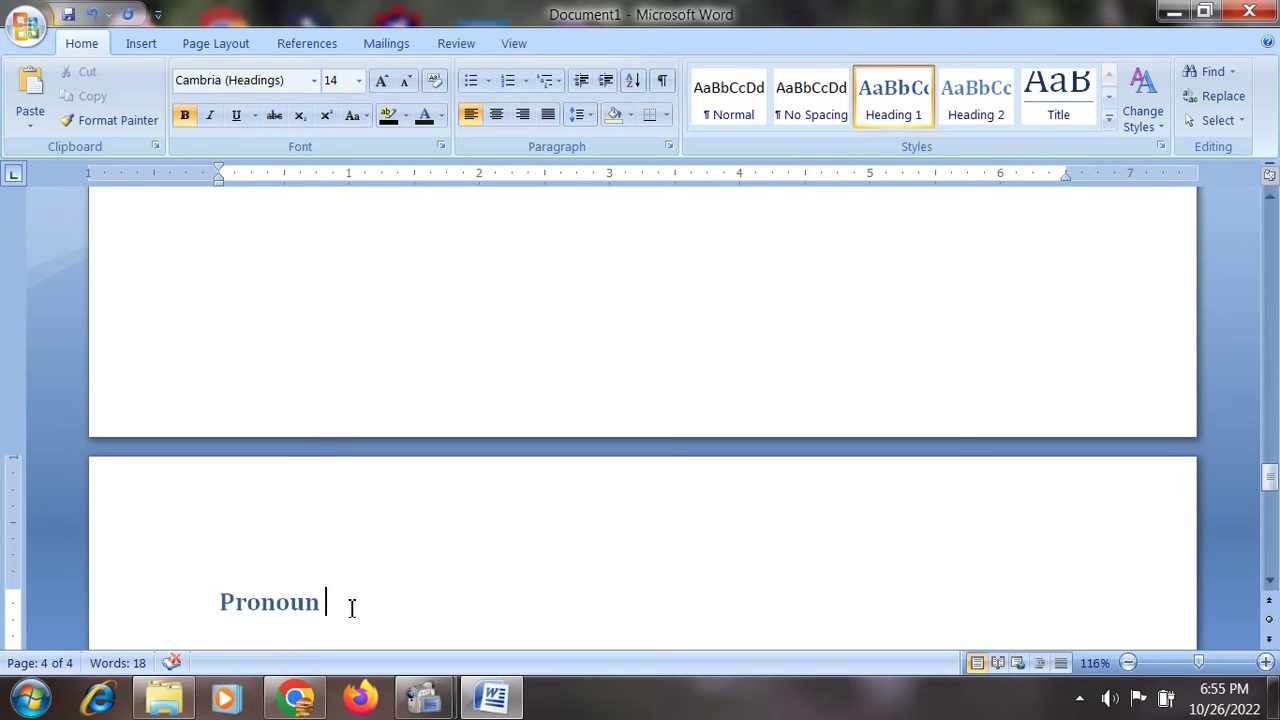
{"action": "key", "text": "Return"}
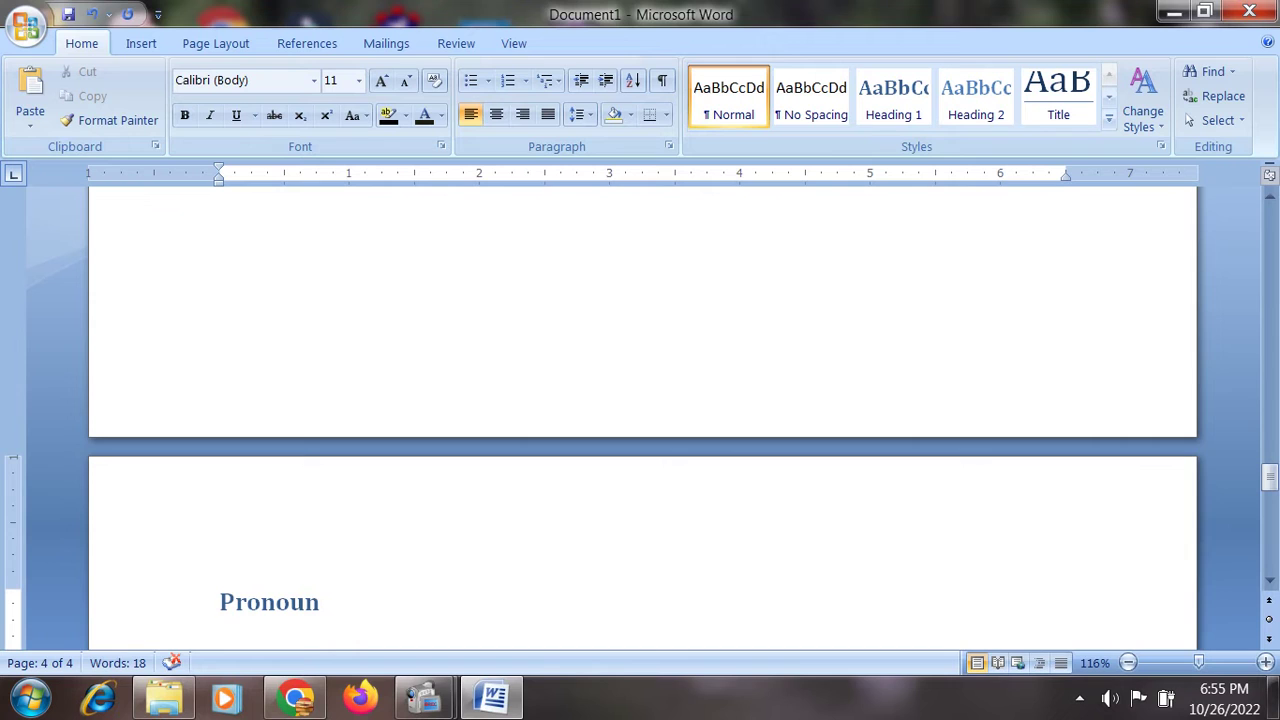
{"action": "type", "text": "D F Df D"}
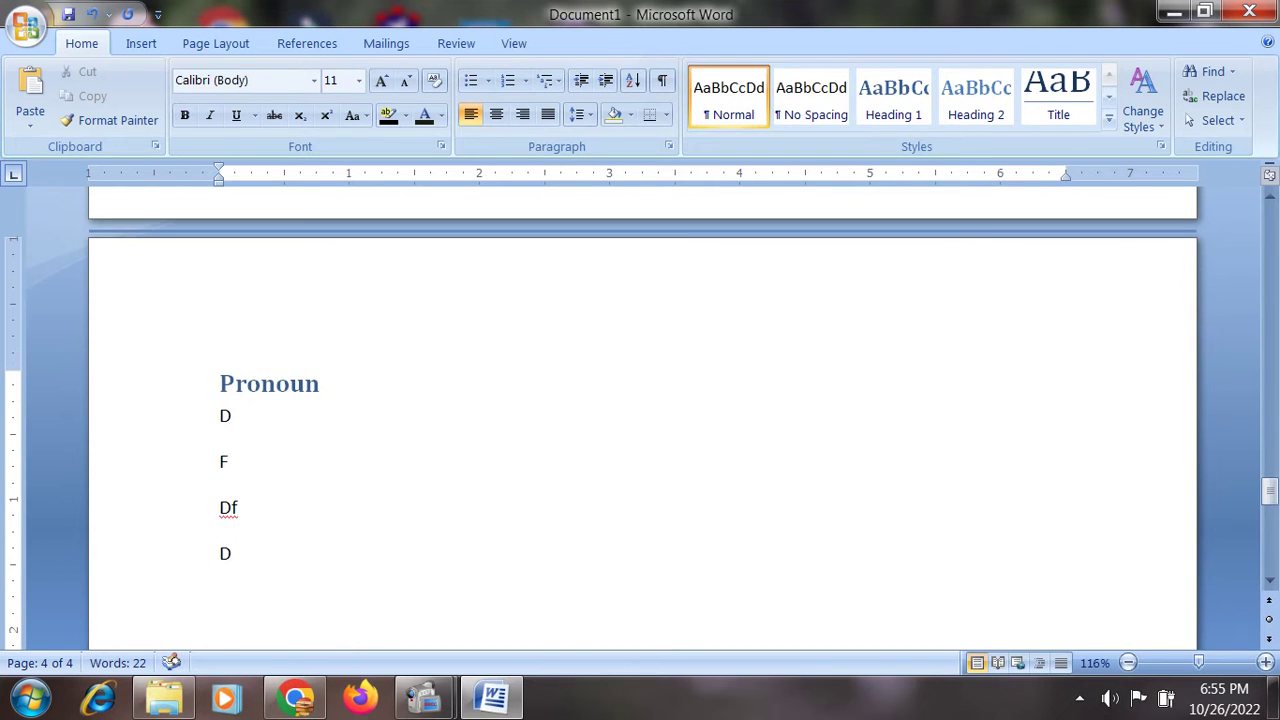
{"action": "key", "text": "Return"}
- Add two page breaks with 'Df Df' filler between them
{"action": "key", "text": "ctrl+Return"}
{"action": "type", "text": "Df Df"}
{"action": "key", "text": "ctrl+Return"}
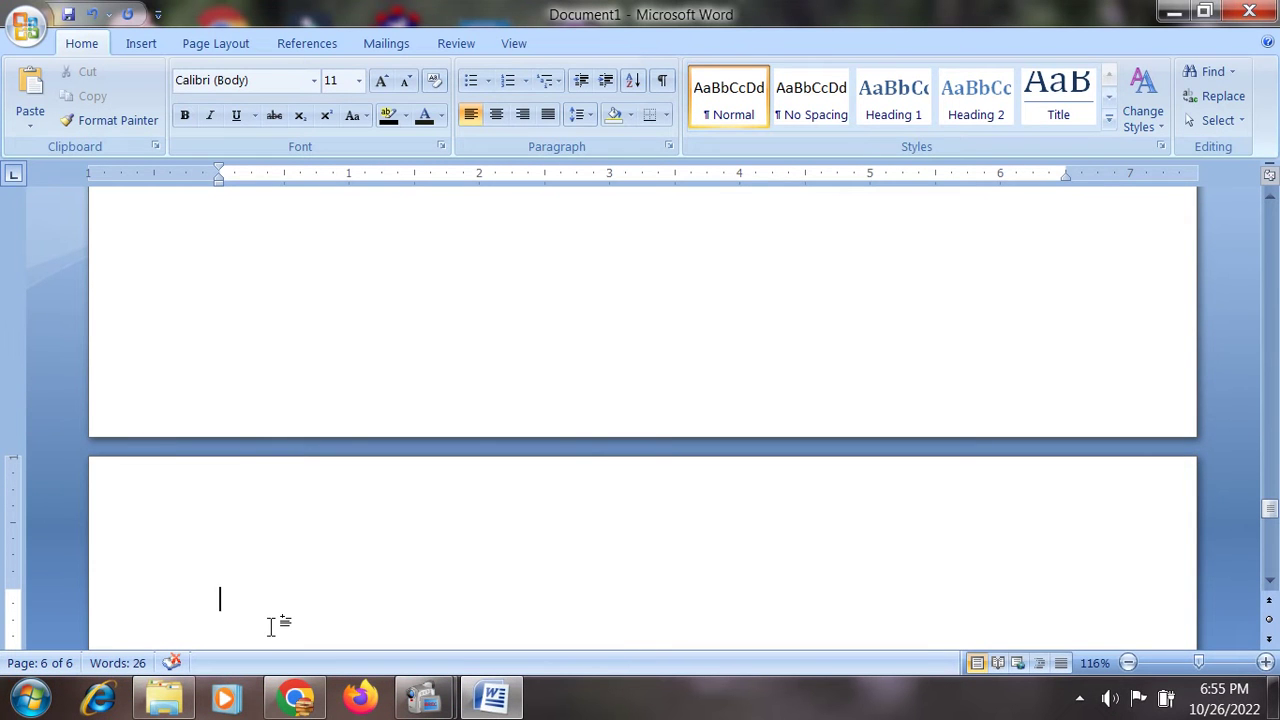
- Type 'Verb' with filler lines df and d, and style Verb as Heading 1
{"action": "type", "text": "Verb"}
{"action": "key", "text": "Return"}
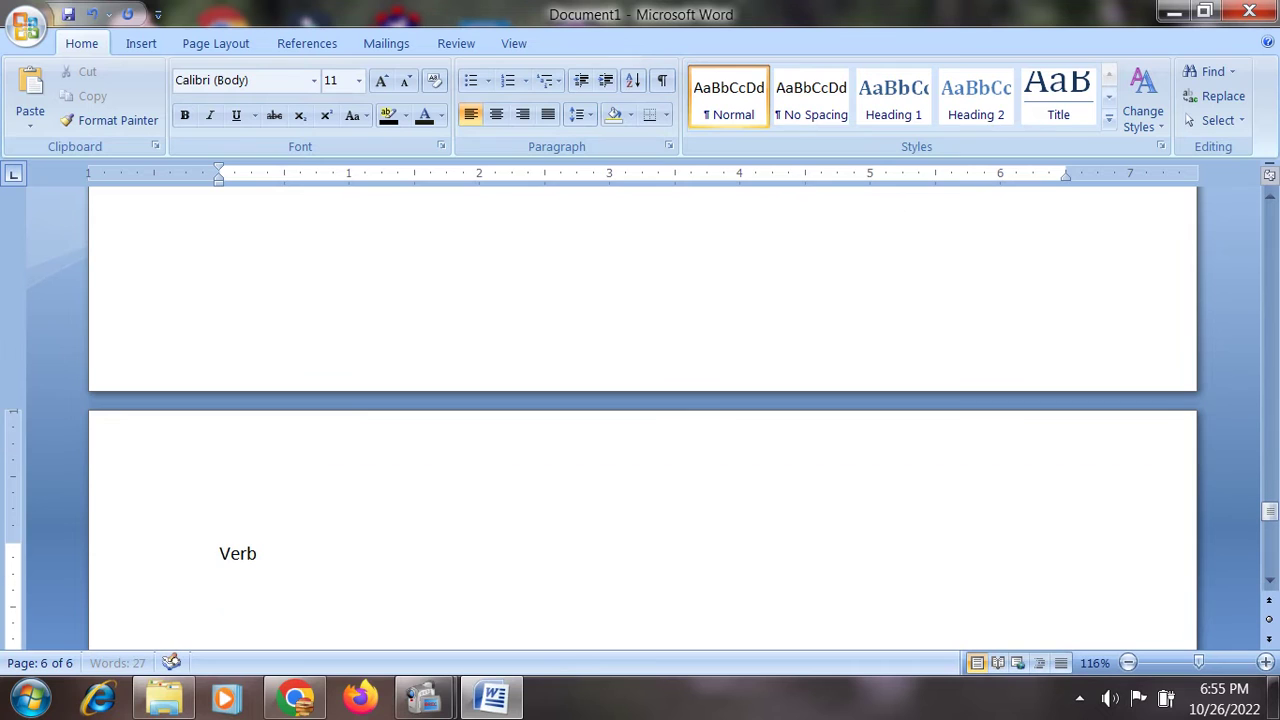
{"action": "type", "text": "df"}
{"action": "key", "text": "Return"}
{"action": "type", "text": "d"}
{"action": "key", "text": "Return"}
{"action": "type", "text": "d"}
{"action": "key", "text": "Return"}
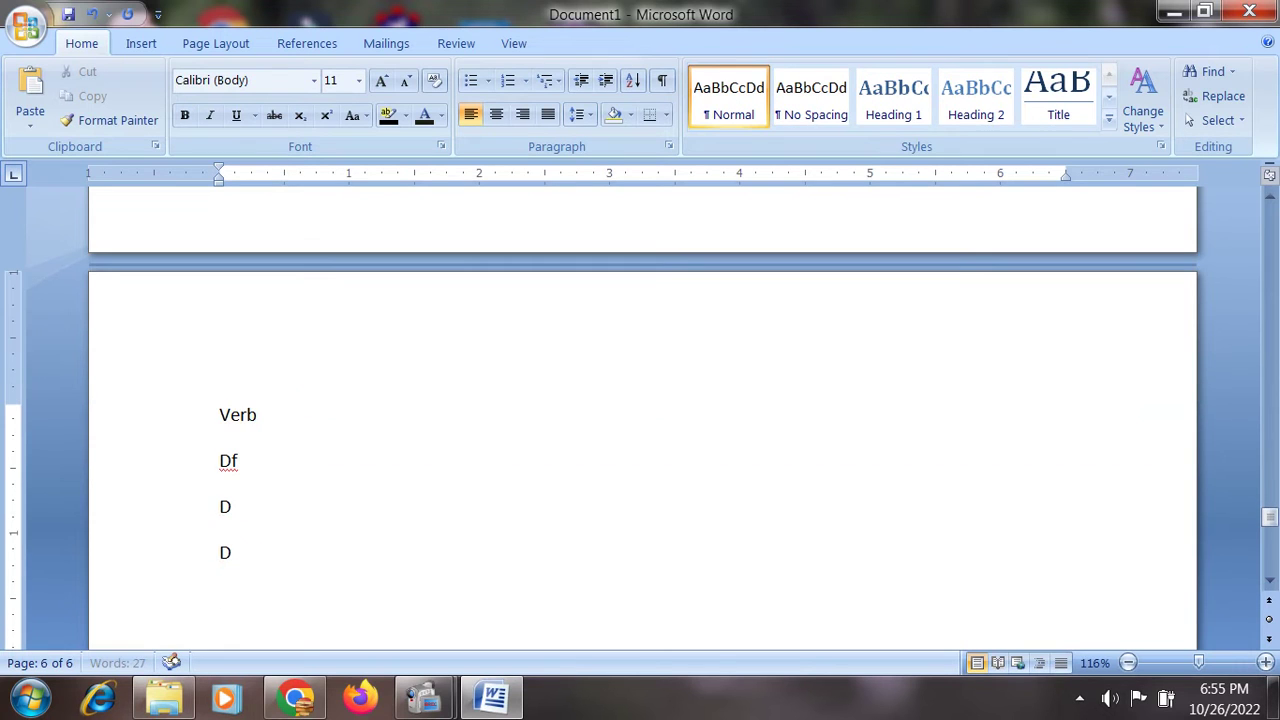
{"action": "left_click", "coordinate": [189, 424]}
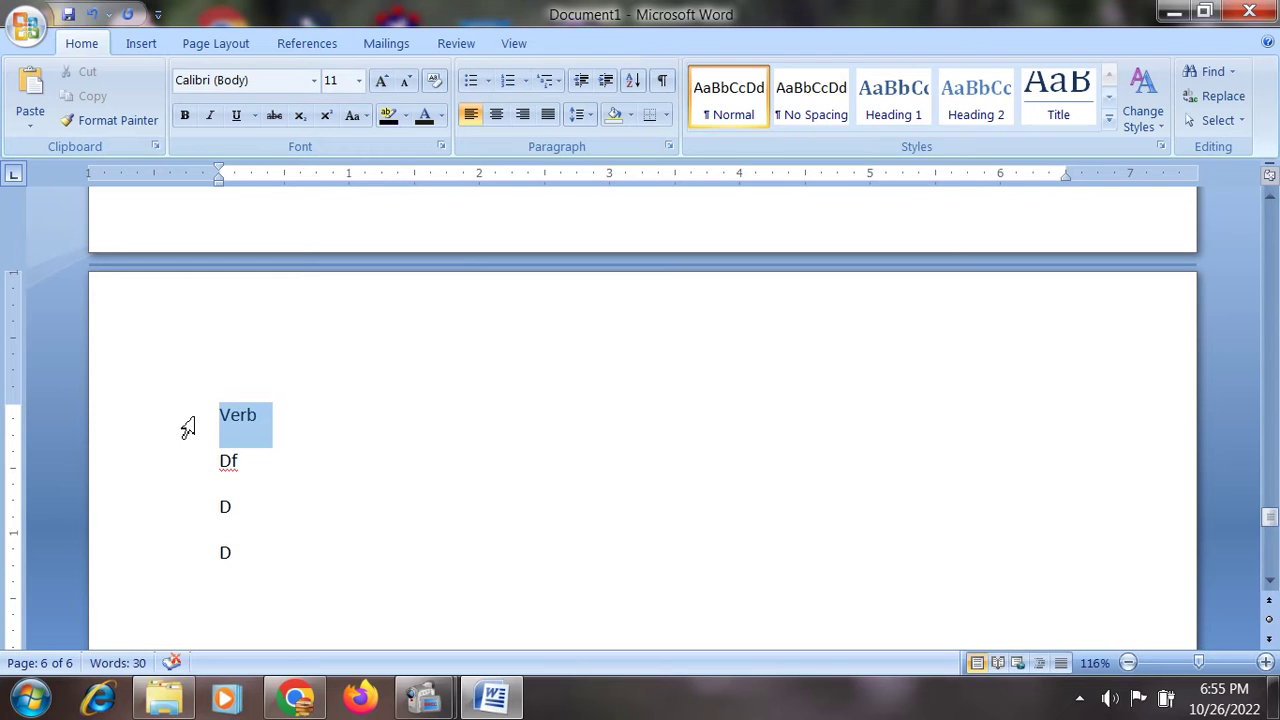
{"action": "left_click", "coordinate": [875, 118]}
- Add filler lines F, Dfd and F under the Verb section
{"action": "left_click", "coordinate": [334, 594]}
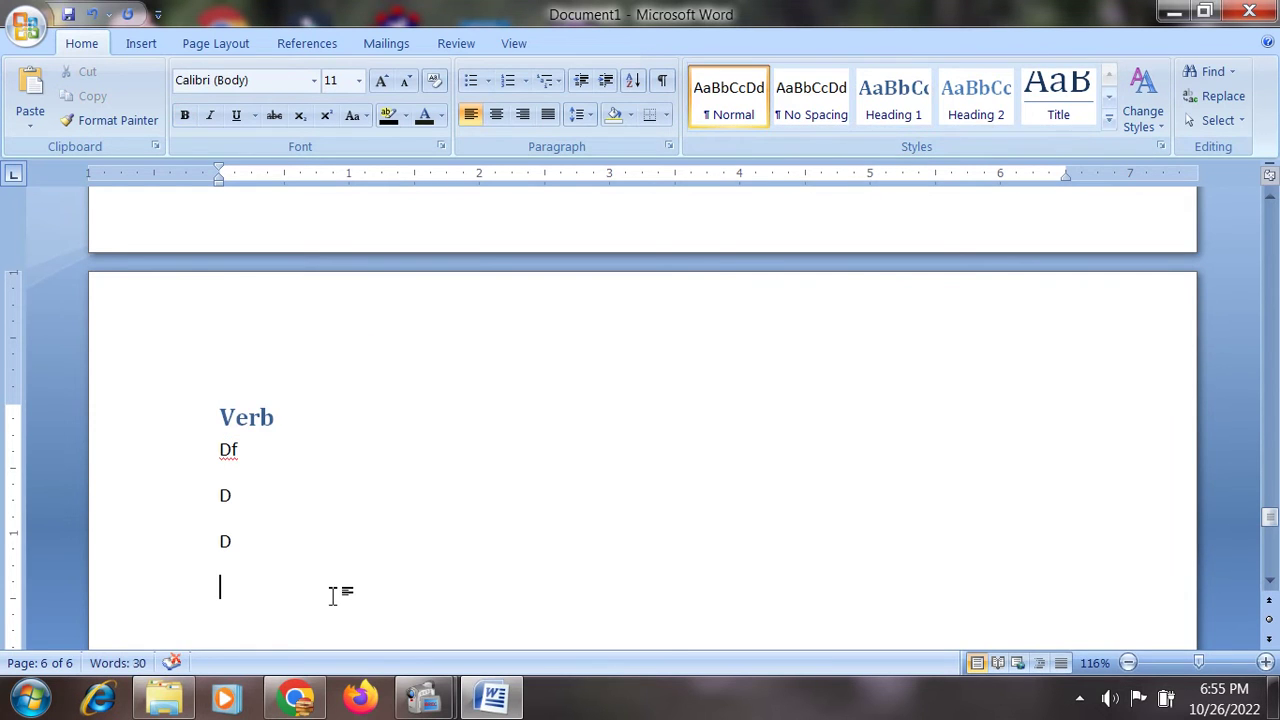
{"action": "type", "text": "F"}
{"action": "key", "text": "Return"}
{"action": "key", "text": "Return"}
{"action": "type", "text": "Dfd"}
{"action": "key", "text": "Return"}
{"action": "type", "text": "F"}
{"action": "key", "text": "Return"}
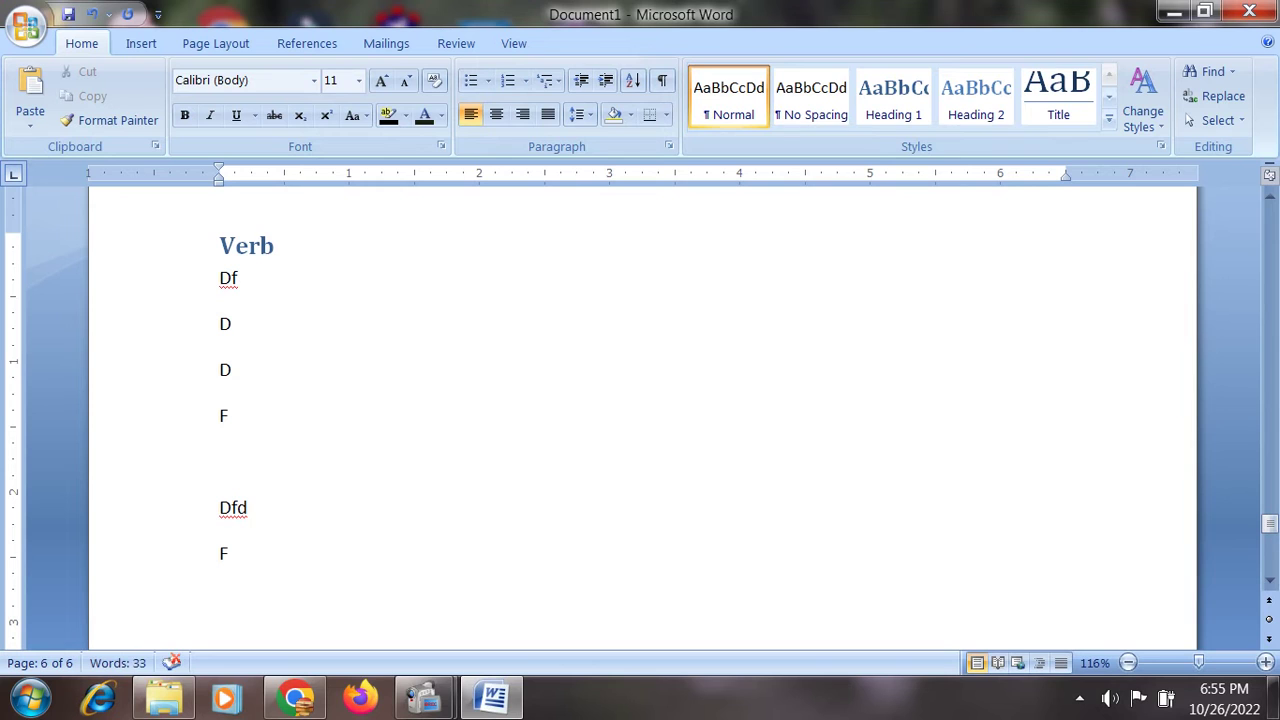
- Add more filler lines Df, dfd and Fdfdf
{"action": "key", "text": "Return"}
{"action": "type", "text": "Df"}
{"action": "key", "text": "Return"}
{"action": "type", "text": "dfd"}
{"action": "key", "text": "Return"}
{"action": "type", "text": "F"}
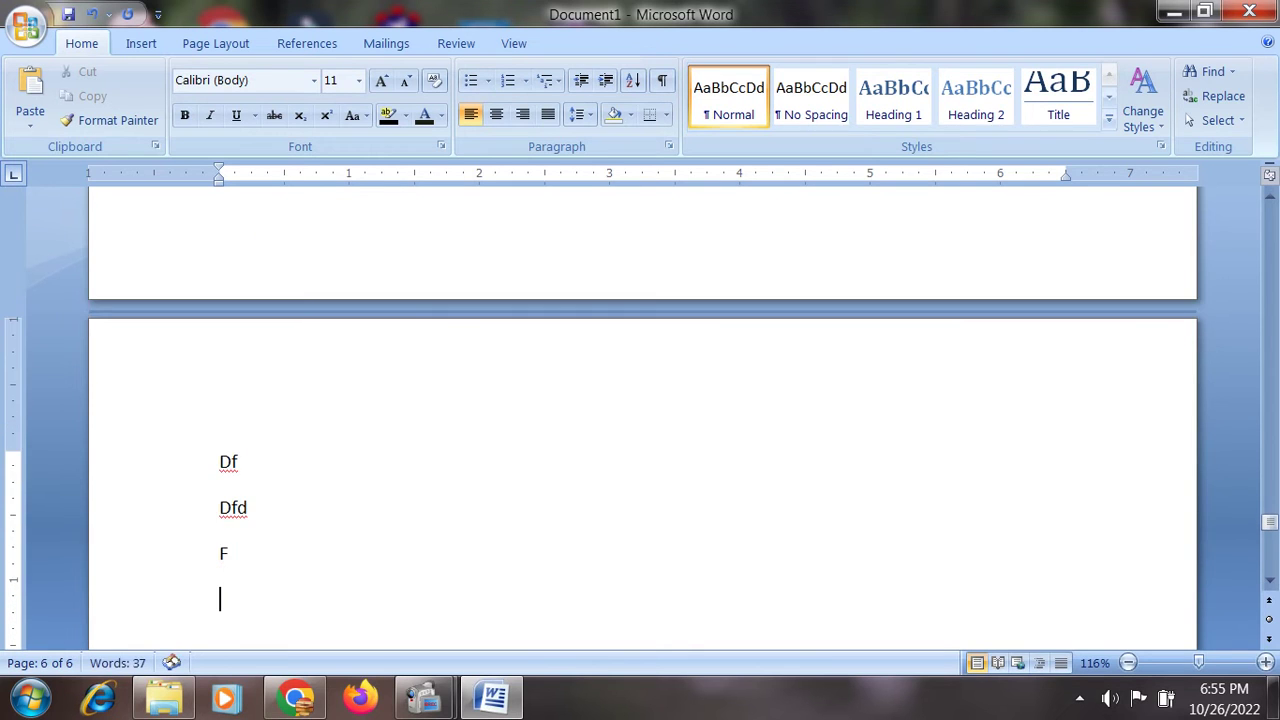
{"action": "type", "text": "dfdf"}
{"action": "key", "text": "Return"}
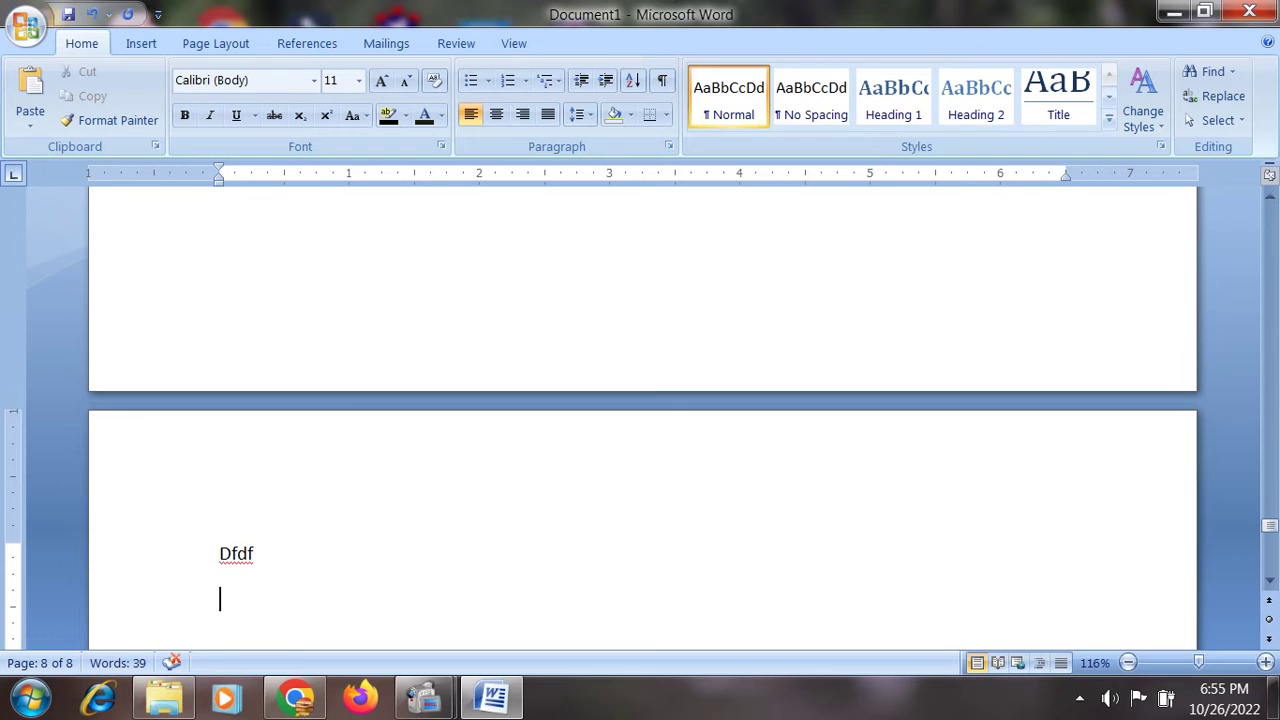
- Start a new page with 'Adjective' followed by a filler line D
{"action": "key", "text": "ctrl+Return"}
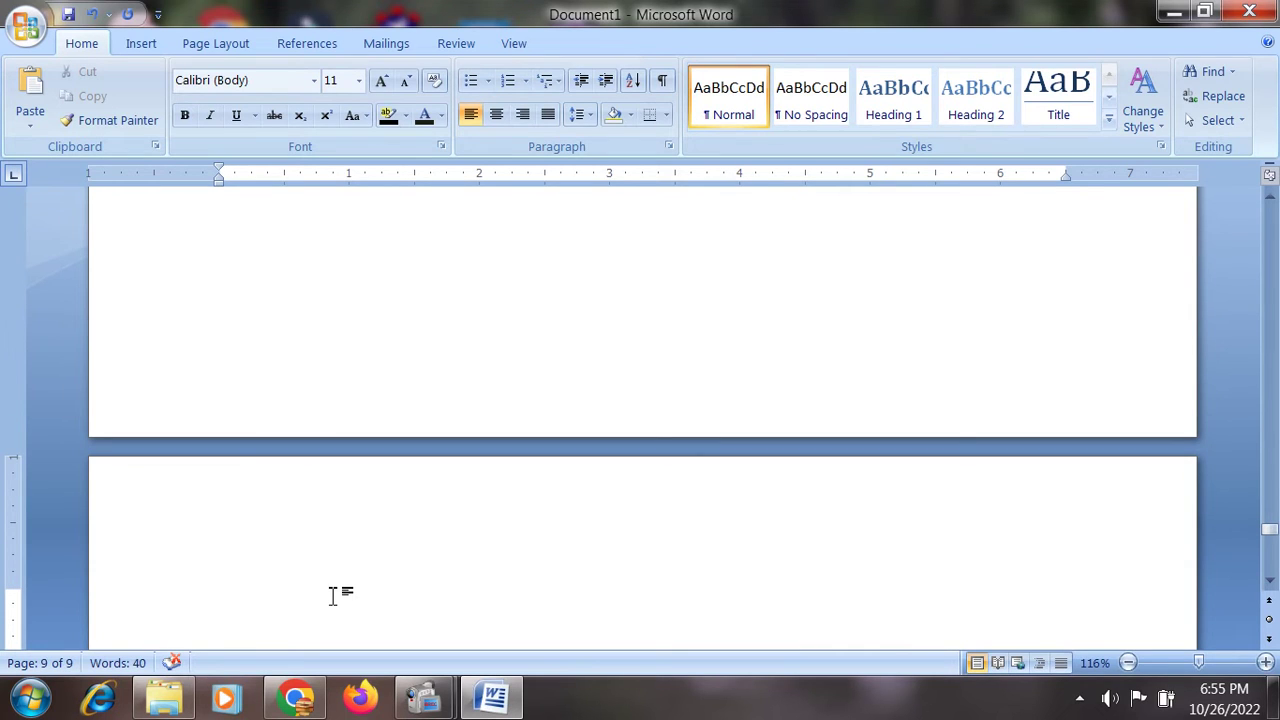
{"action": "type", "text": "Adjecti"}
{"action": "type", "text": "v"}
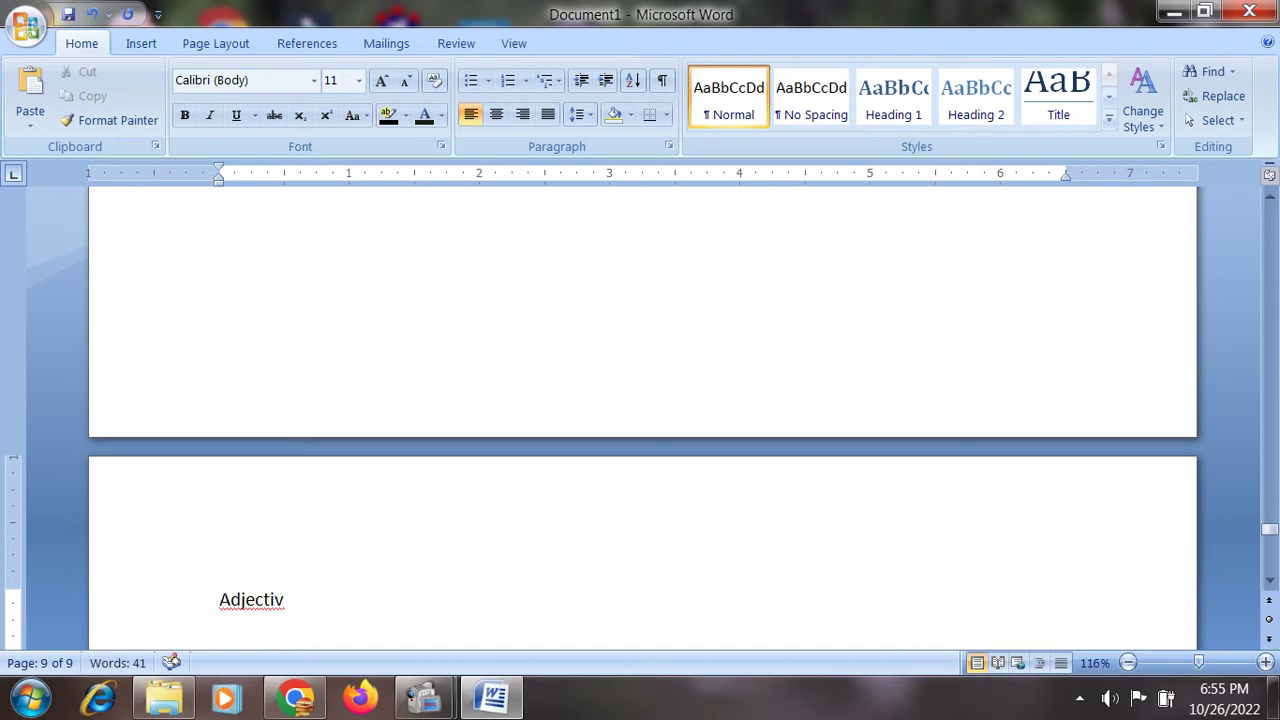
{"action": "type", "text": "e"}
{"action": "key", "text": "Return"}
{"action": "type", "text": "D"}
{"action": "key", "text": "Return"}
- Add filler line F and style Adjective as Heading 1
{"action": "type", "text": "F"}
{"action": "key", "text": "Return"}
{"action": "type", "text": "F"}
{"action": "key", "text": "Return"}
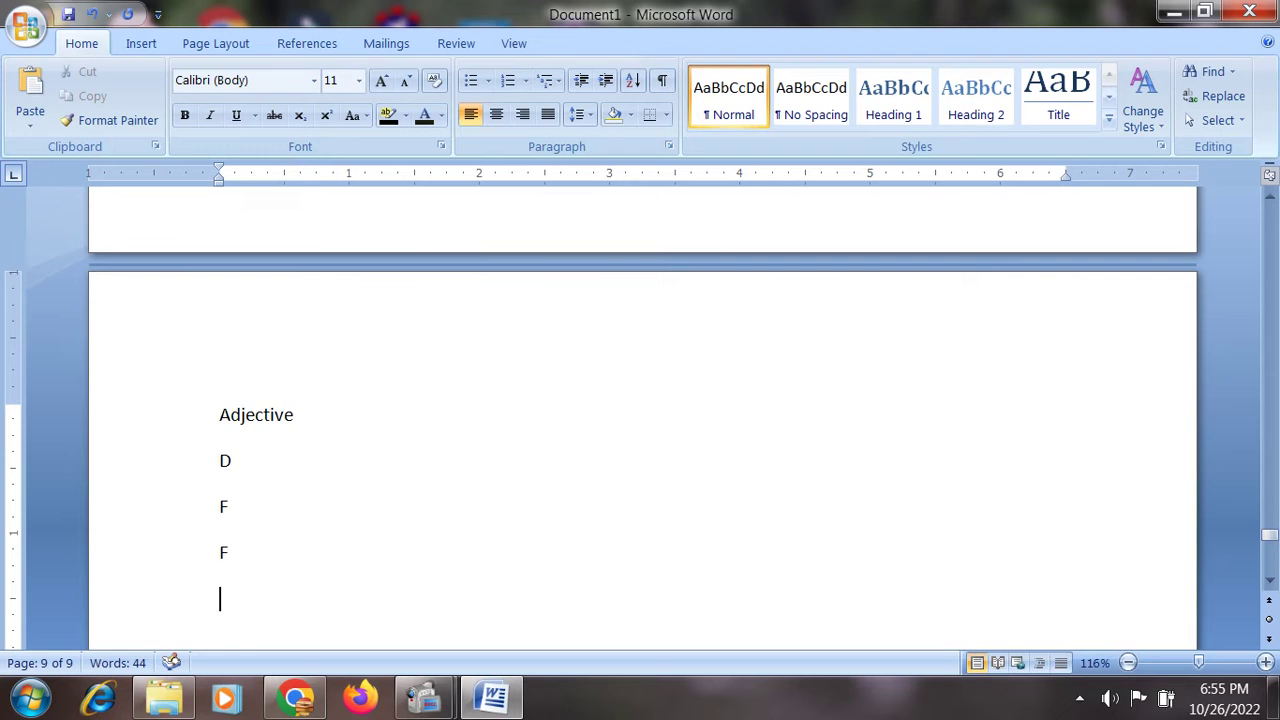
{"action": "left_click", "coordinate": [184, 420]}
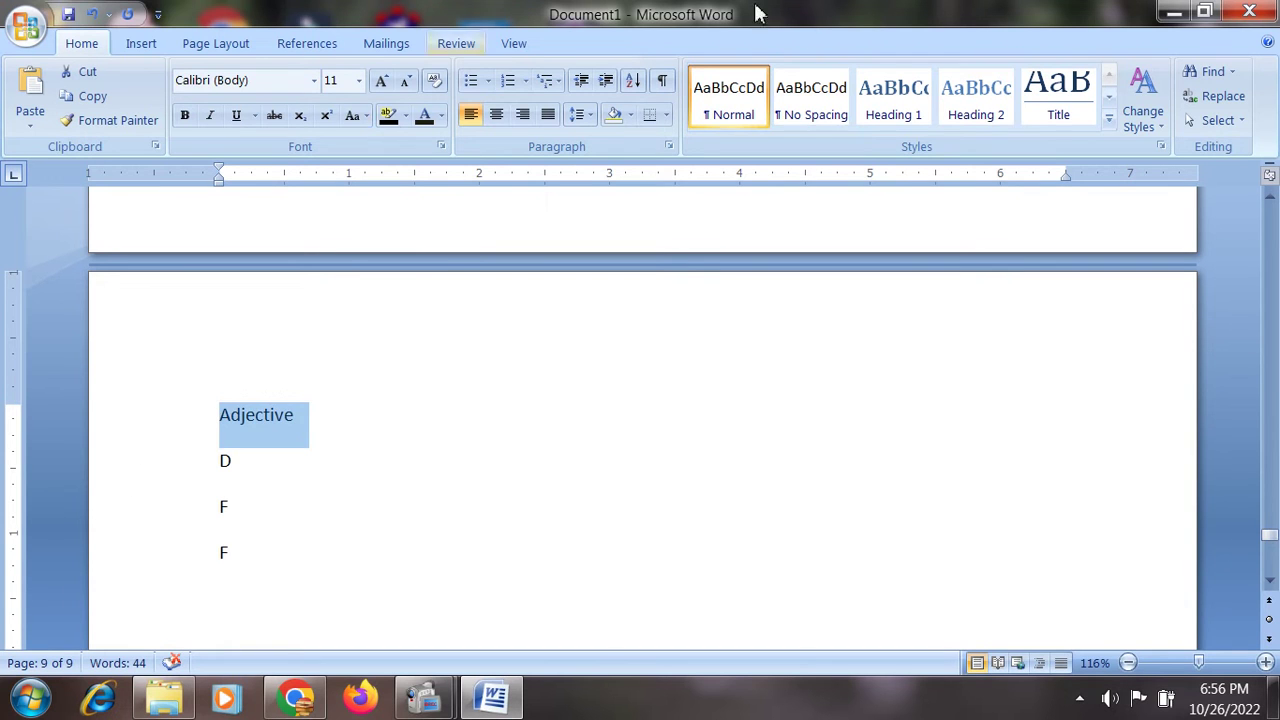
{"action": "left_click", "coordinate": [894, 98]}
- Add filler lines Df, D, d, f and dfd across two page breaks
{"action": "left_click", "coordinate": [237, 582]}
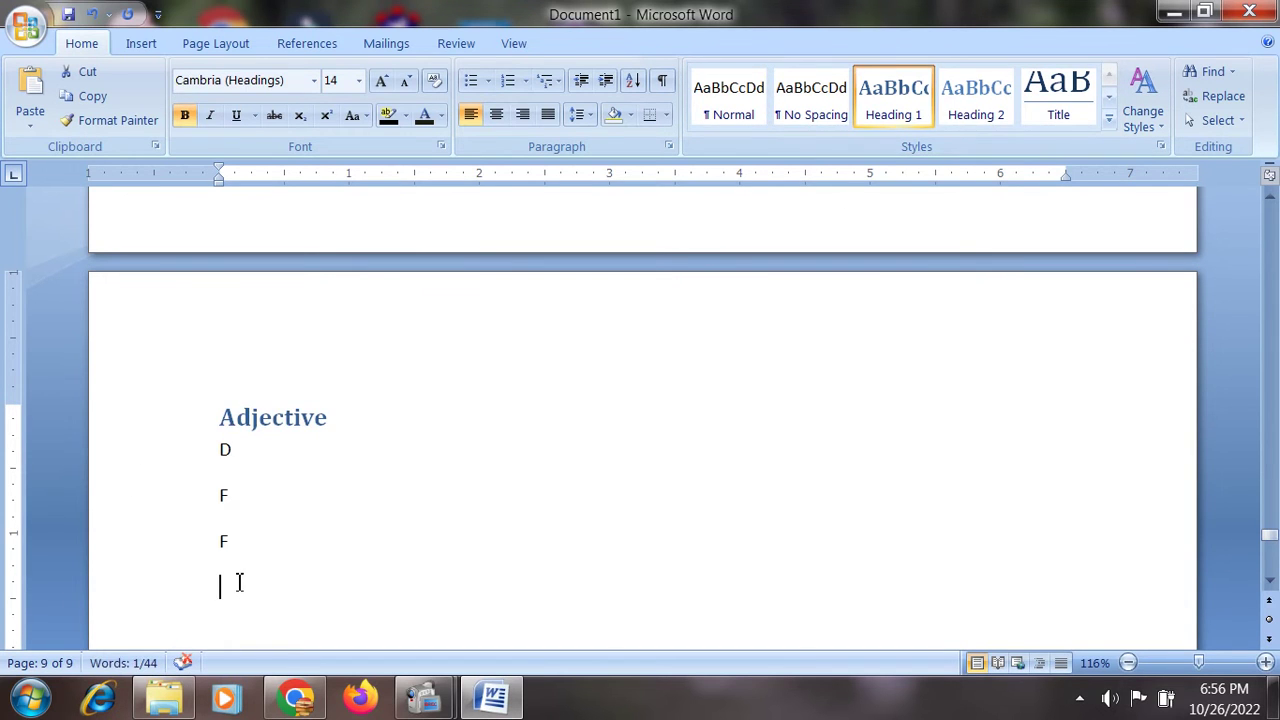
{"action": "type", "text": "Df"}
{"action": "key", "text": "Return"}
{"action": "type", "text": "D"}
{"action": "key", "text": "Return"}
{"action": "key", "text": "ctrl+Return"}
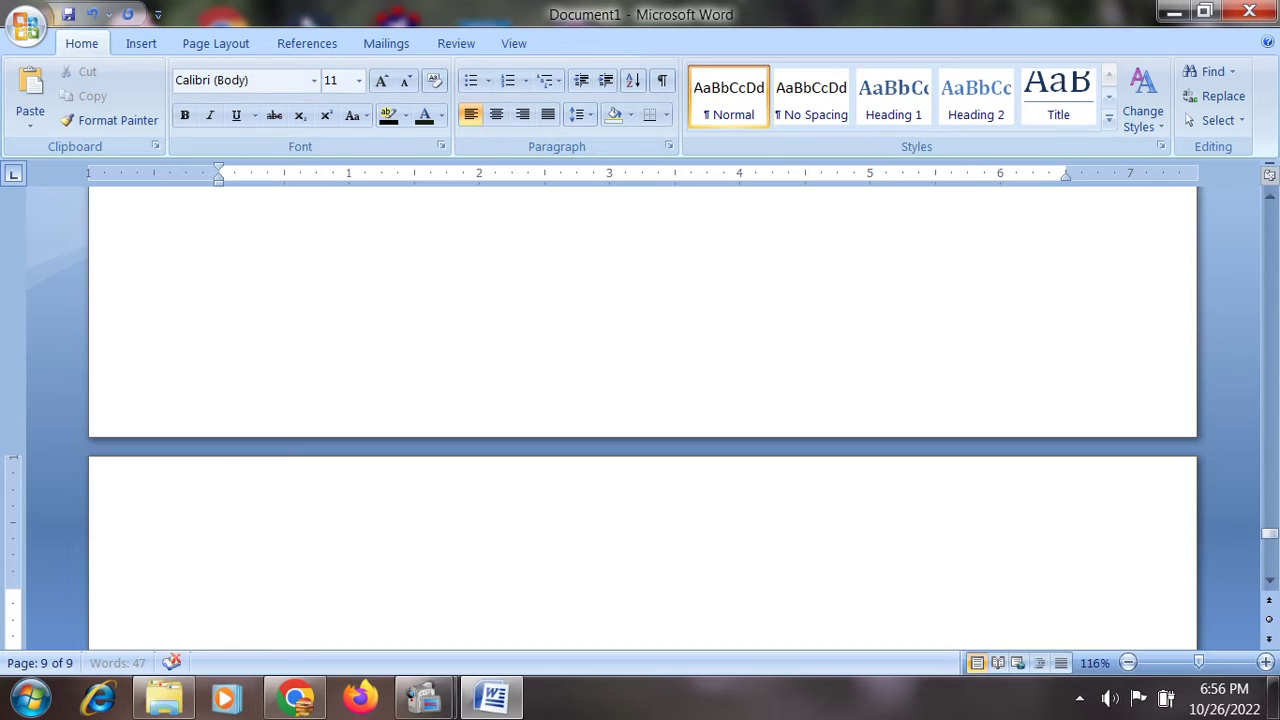
{"action": "type", "text": "dfdfd"}
{"action": "key", "text": "Return"}
{"action": "type", "text": "df"}
{"action": "key", "text": "Return"}
{"action": "key", "text": "ctrl+Return"}
{"action": "type", "text": "df"}
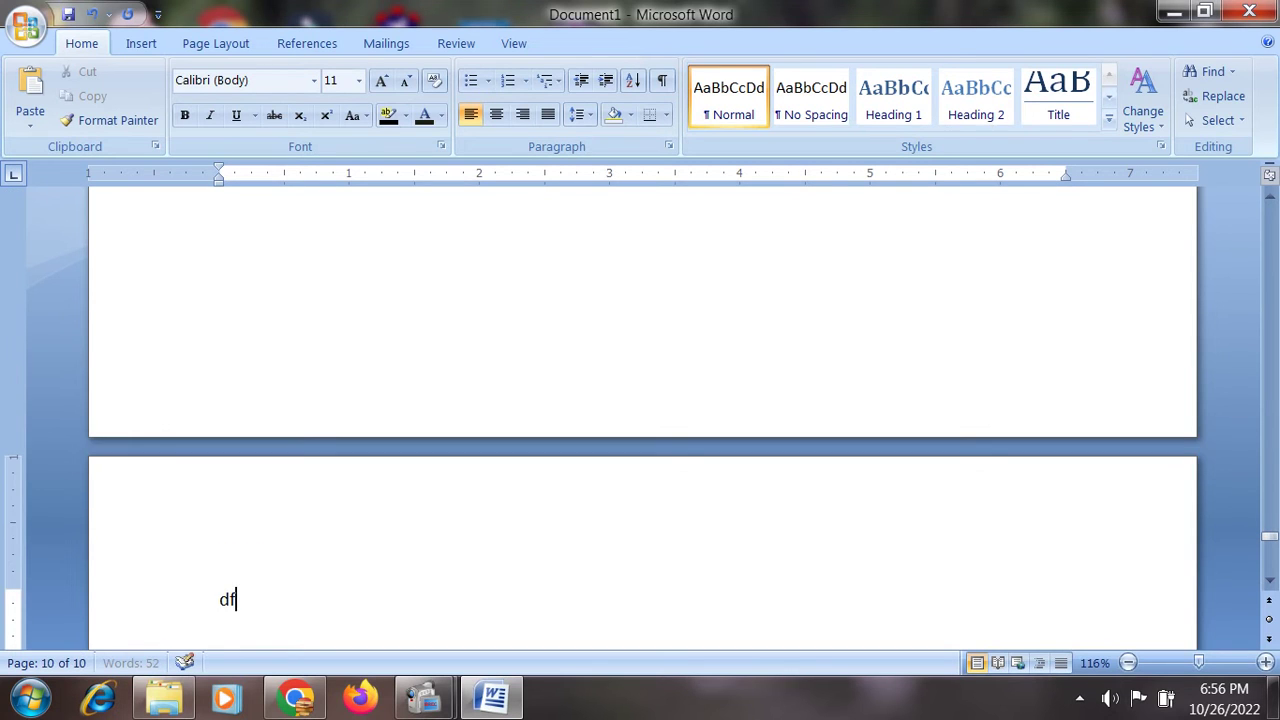
{"action": "type", "text": "d"}
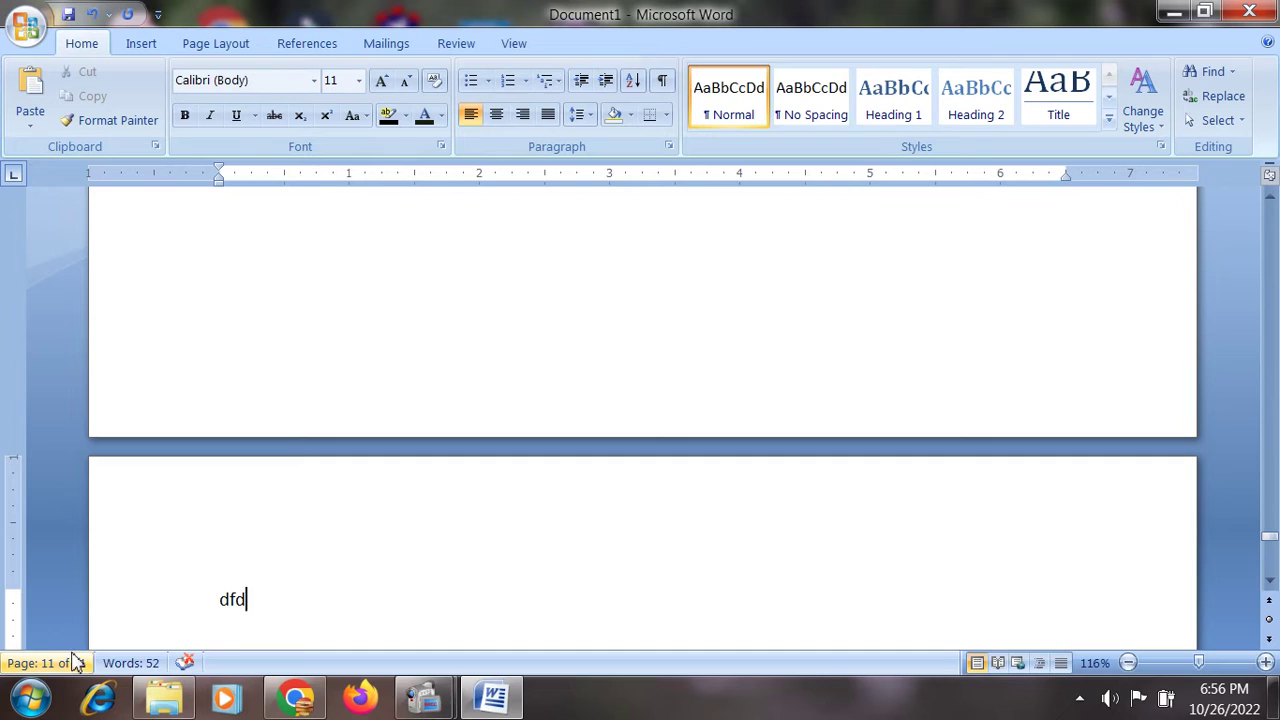
{"action": "key", "text": "Return"}
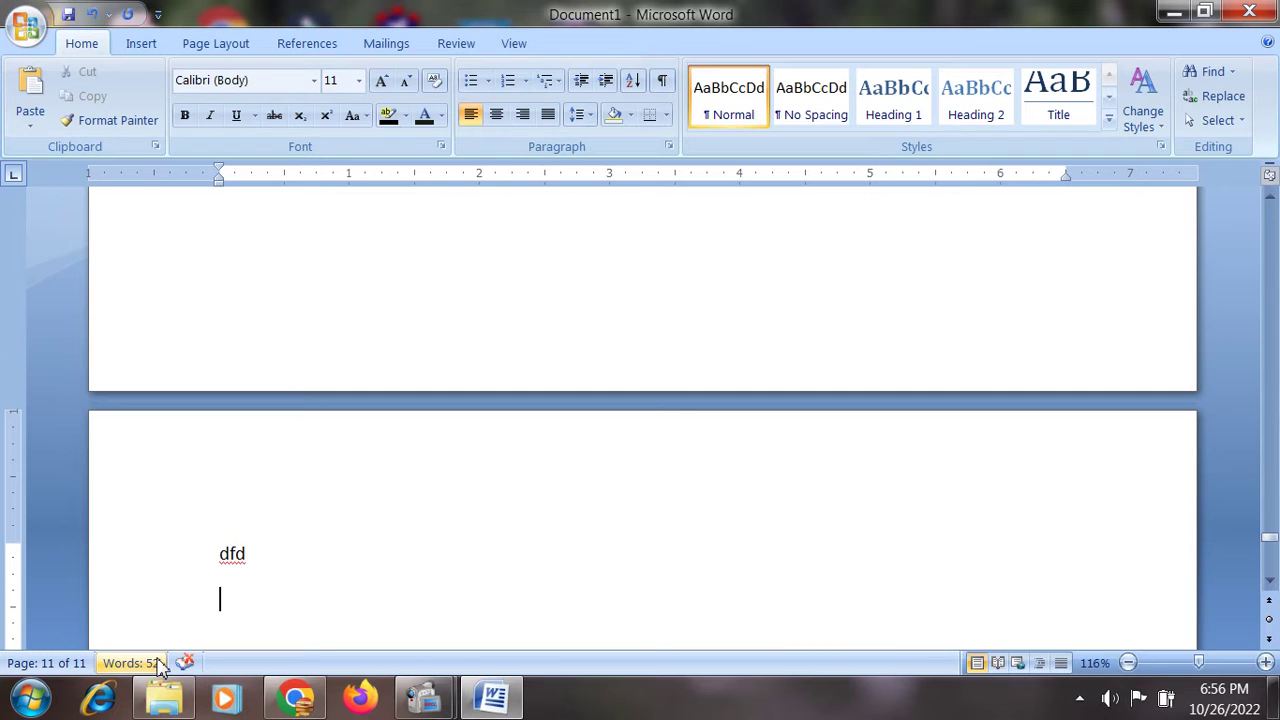
- Add a Preposition line with filler below, correcting its misspelling to 'Preposition'
{"action": "type", "text": "Prepostio"}
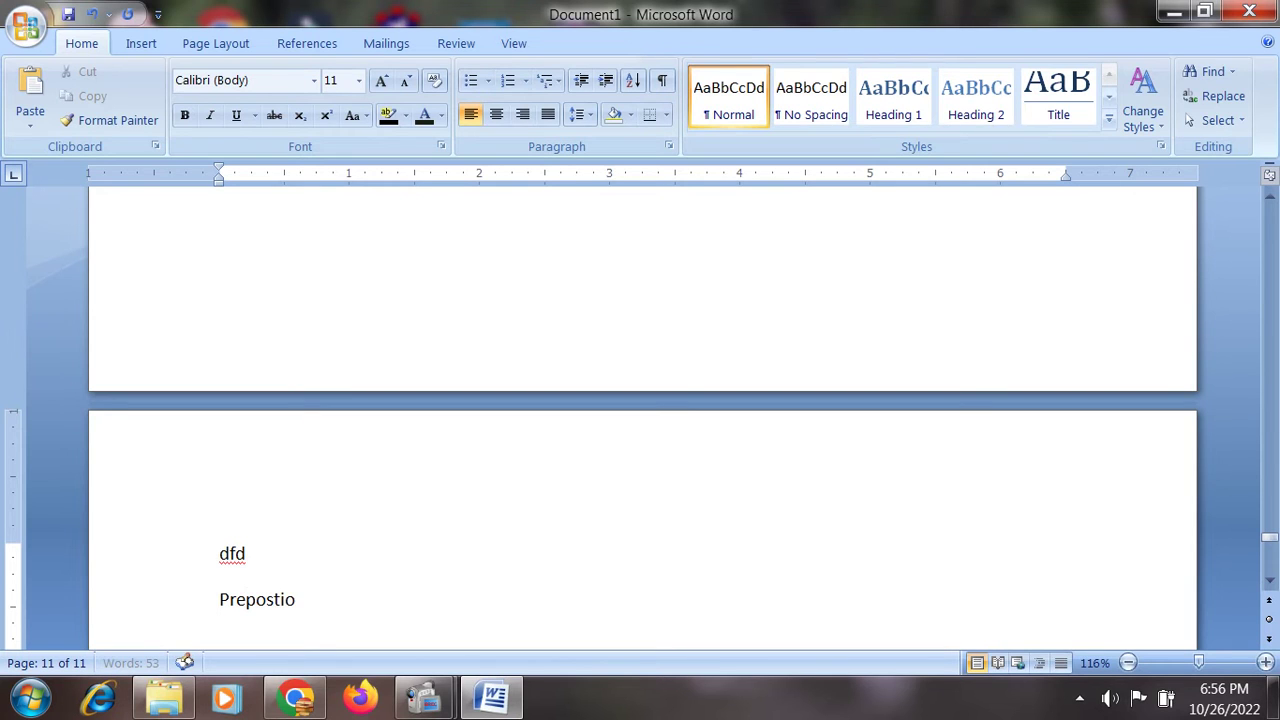
{"action": "type", "text": "n"}
{"action": "key", "text": "Return"}
{"action": "type", "text": "df"}
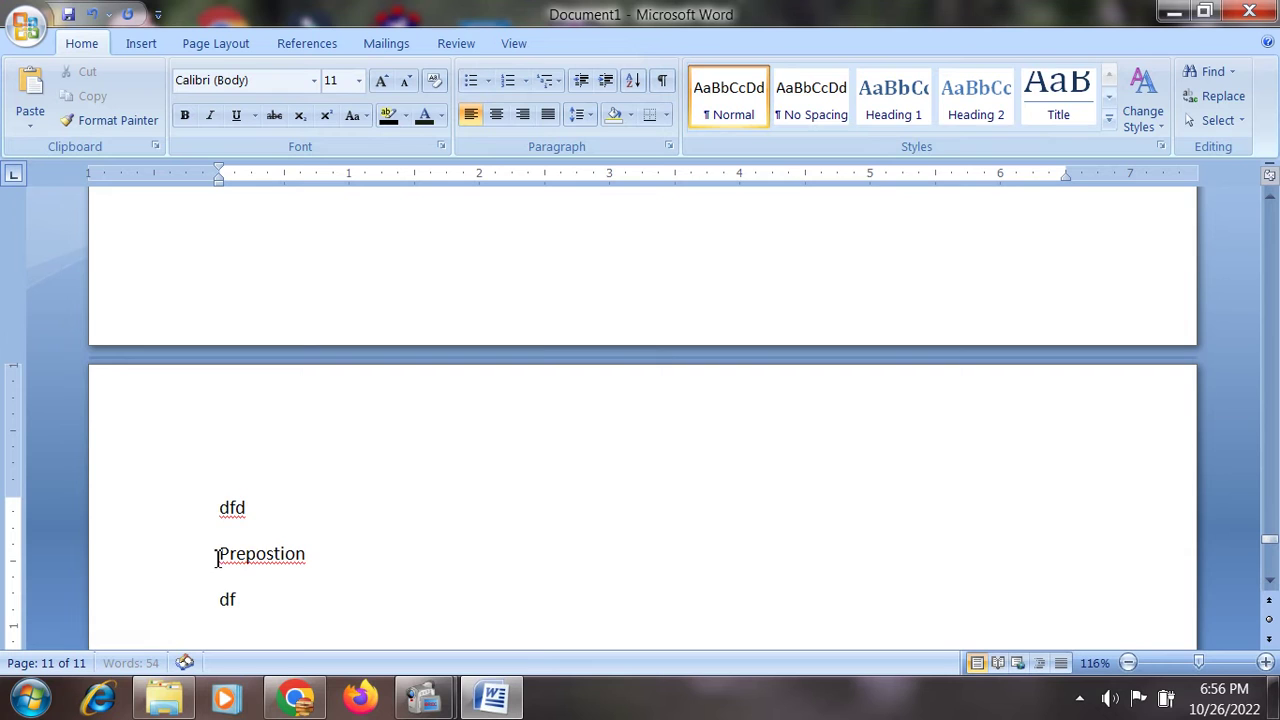
{"action": "right_click", "coordinate": [256, 555]}
{"action": "left_click", "coordinate": [355, 270]}
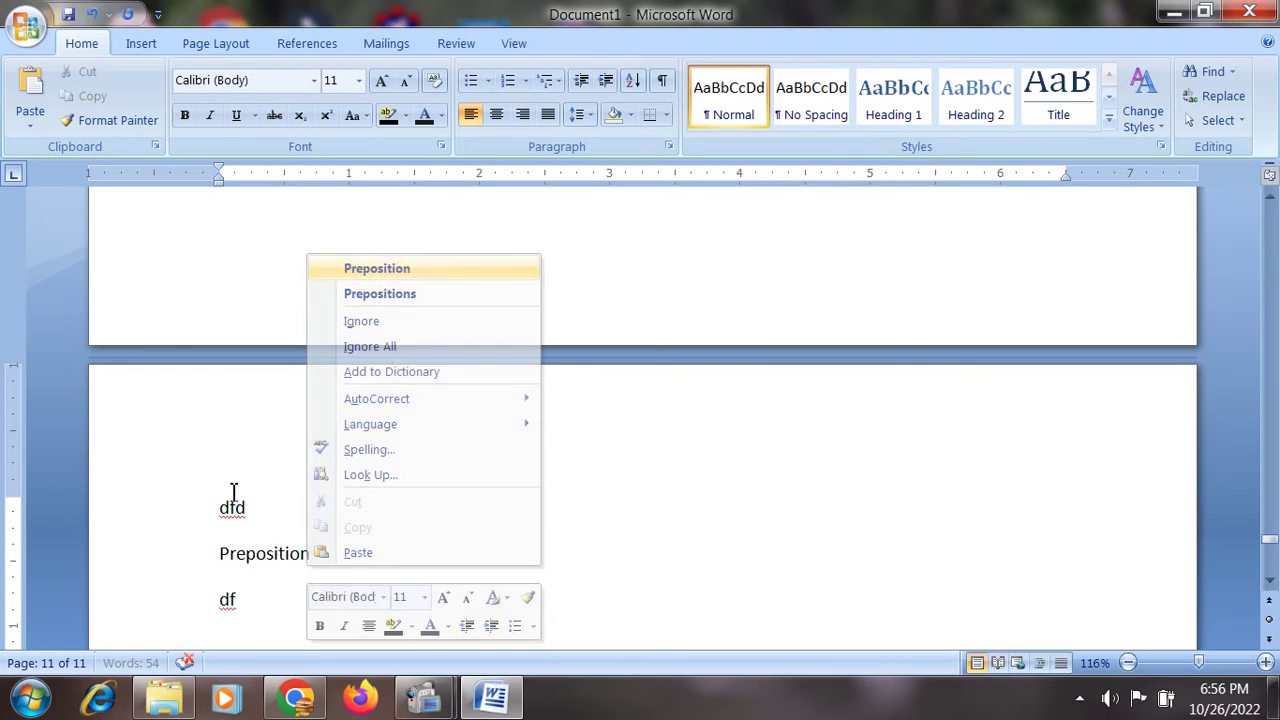
- Add filler line 'df d f' under Preposition and scroll back to the top
{"action": "left_click", "coordinate": [172, 560]}
{"action": "left_click", "coordinate": [323, 630]}
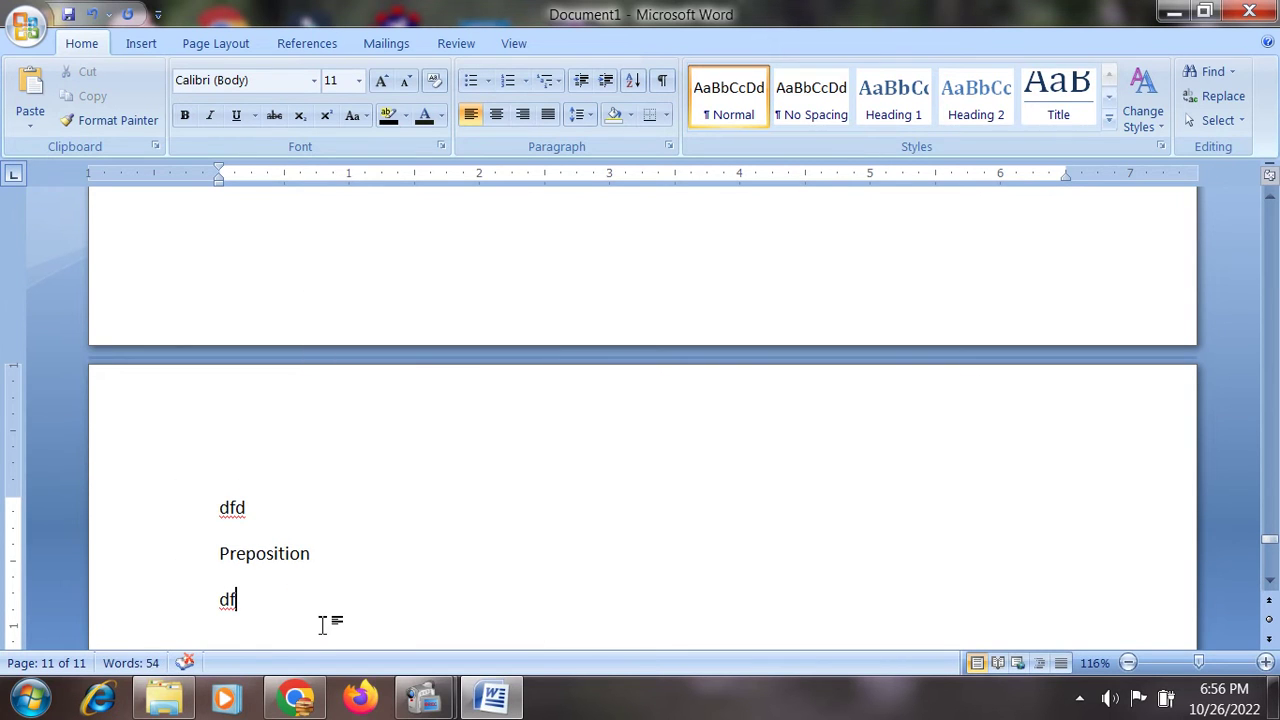
{"action": "key", "text": "Return"}
{"action": "type", "text": "df d f"}
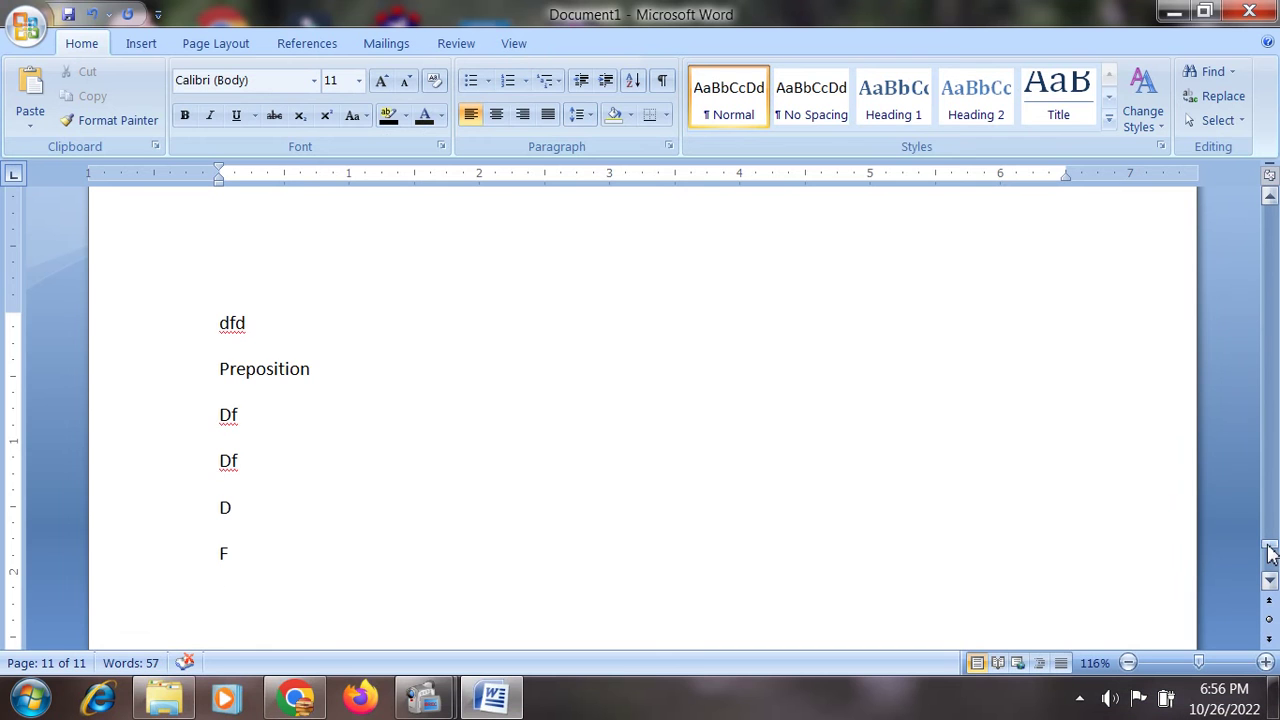
{"action": "left_click_drag", "start_coordinate": [1270, 553], "coordinate": [1270, 208]}
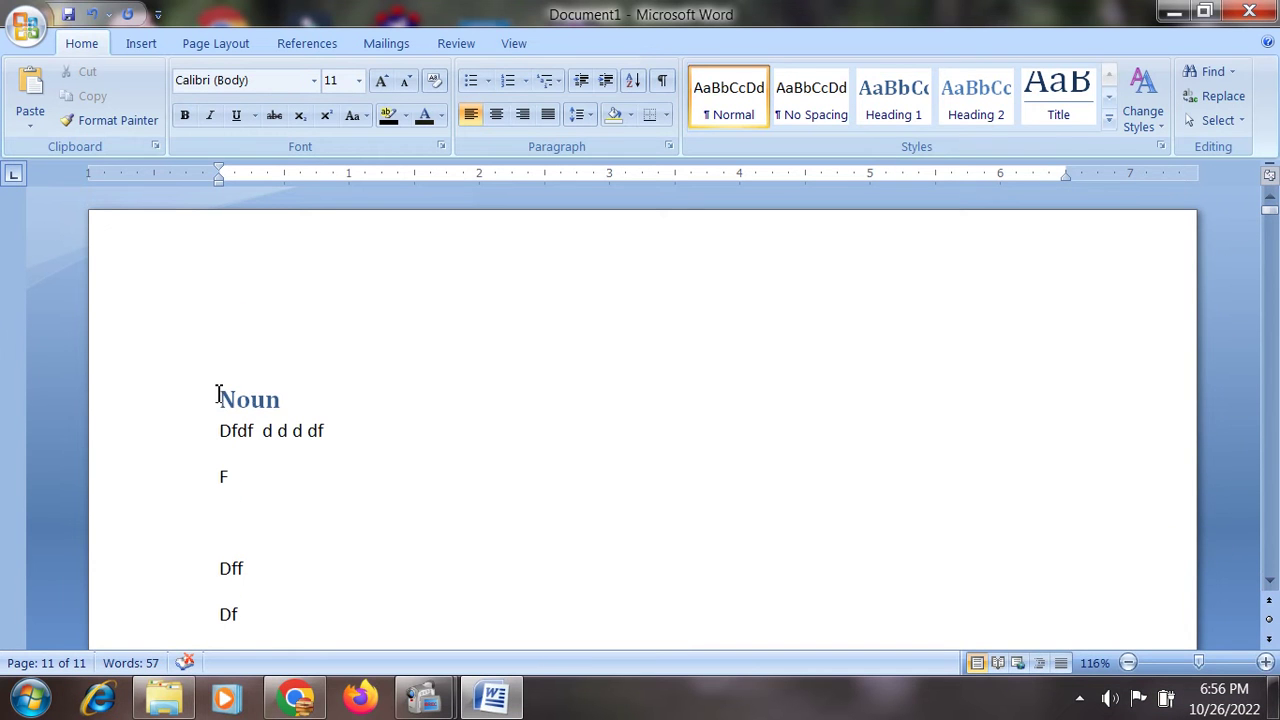
- Insert a blank line above the Noun heading and set it to Normal style
{"action": "left_click", "coordinate": [218, 395]}
{"action": "key", "text": "Return"}
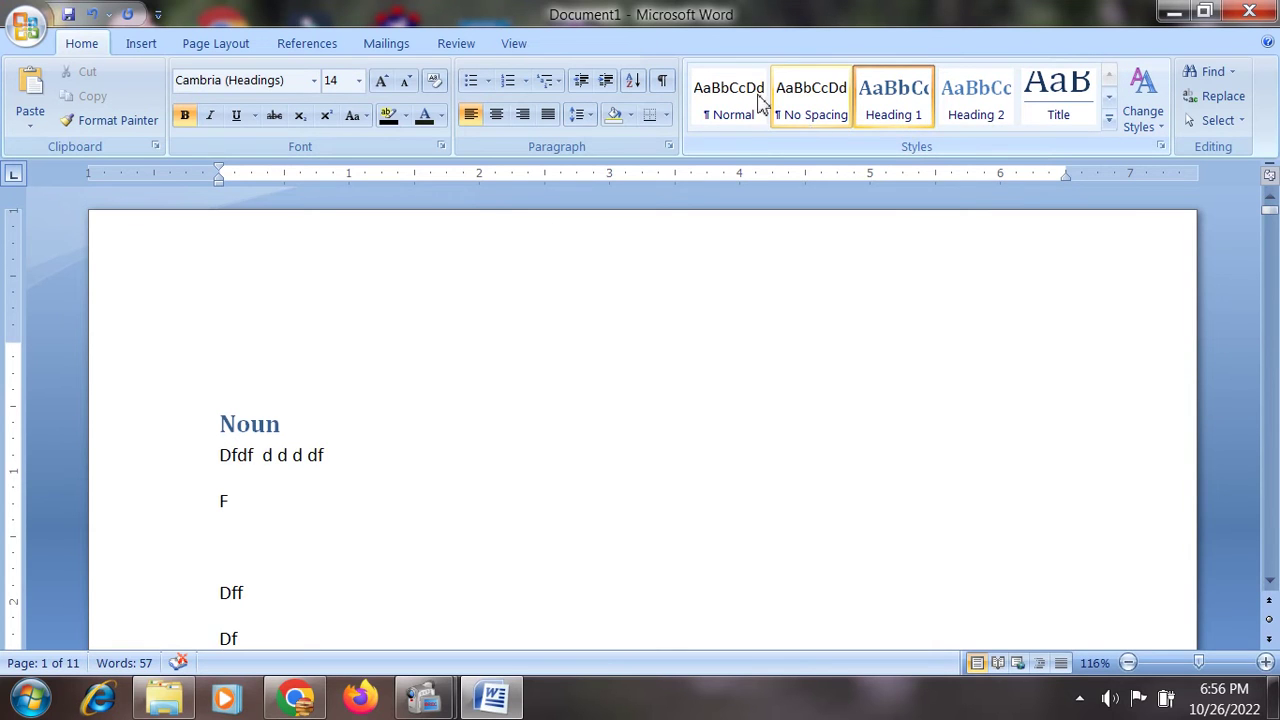
{"action": "left_click", "coordinate": [726, 98]}
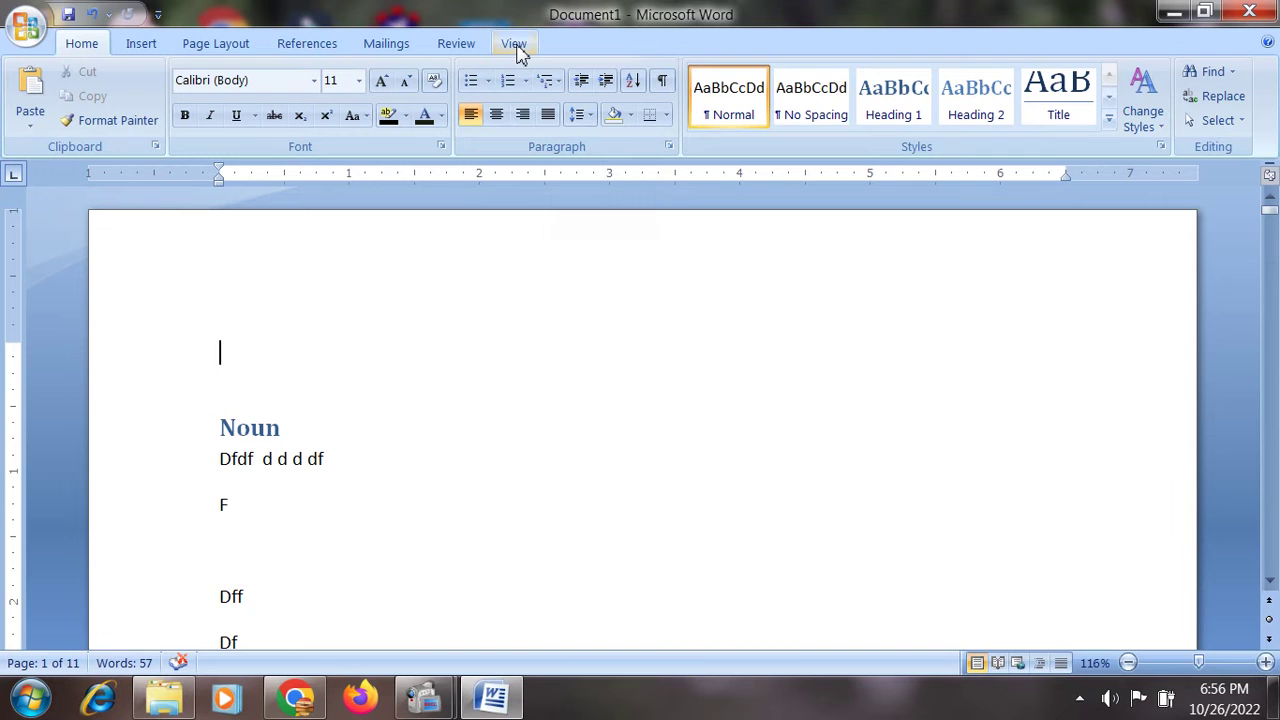
- Insert the Automatic Table 2 table of contents from the References tab
{"action": "left_click", "coordinate": [290, 47]}
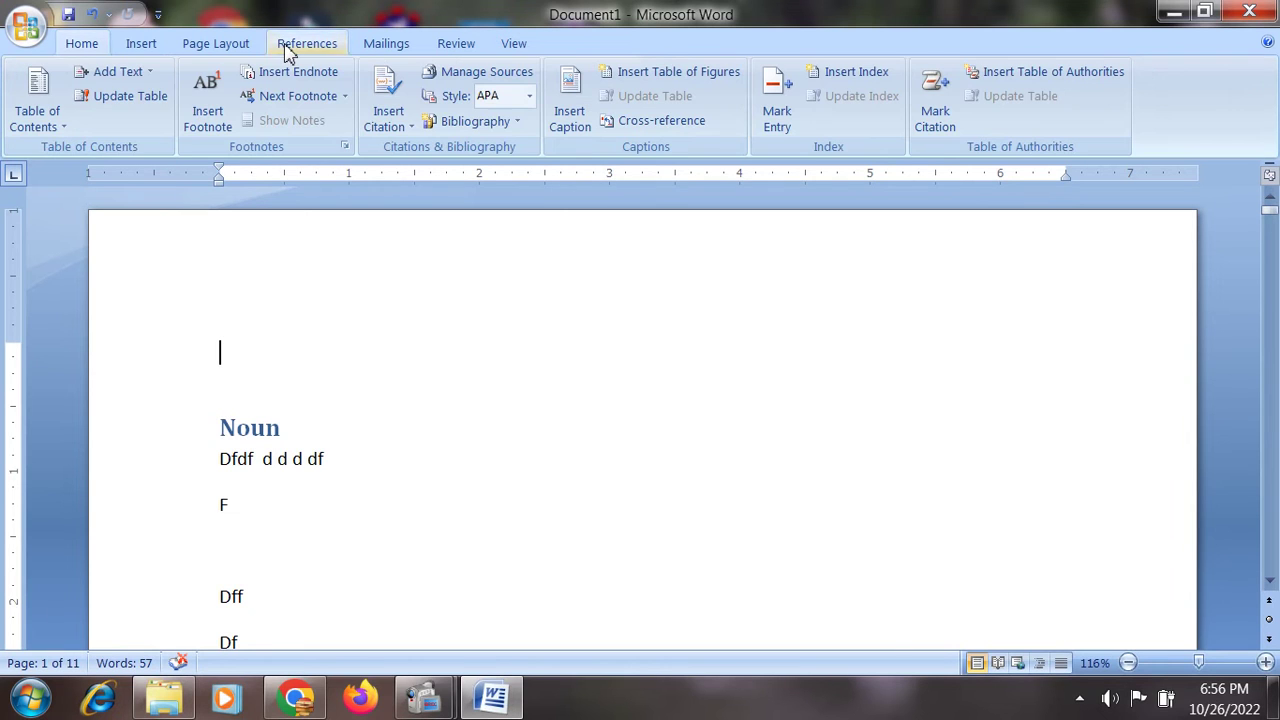
{"action": "left_click", "coordinate": [65, 132]}
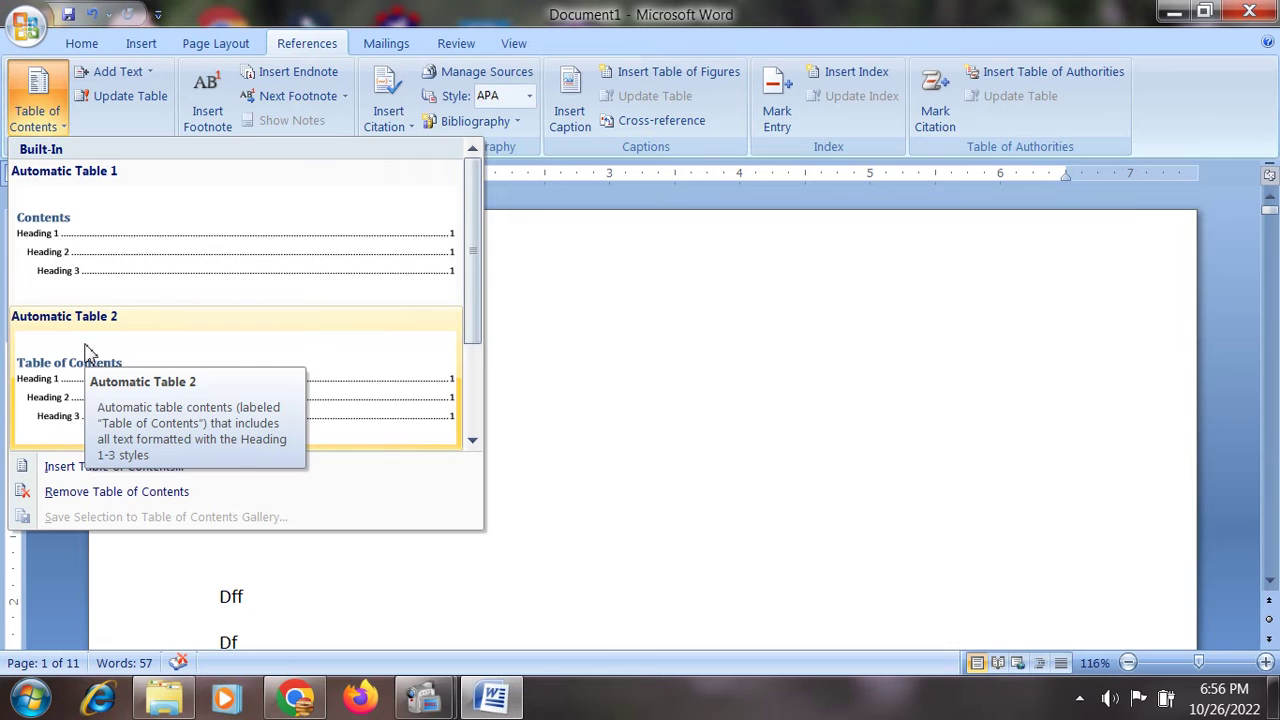
{"action": "left_click", "coordinate": [85, 350]}
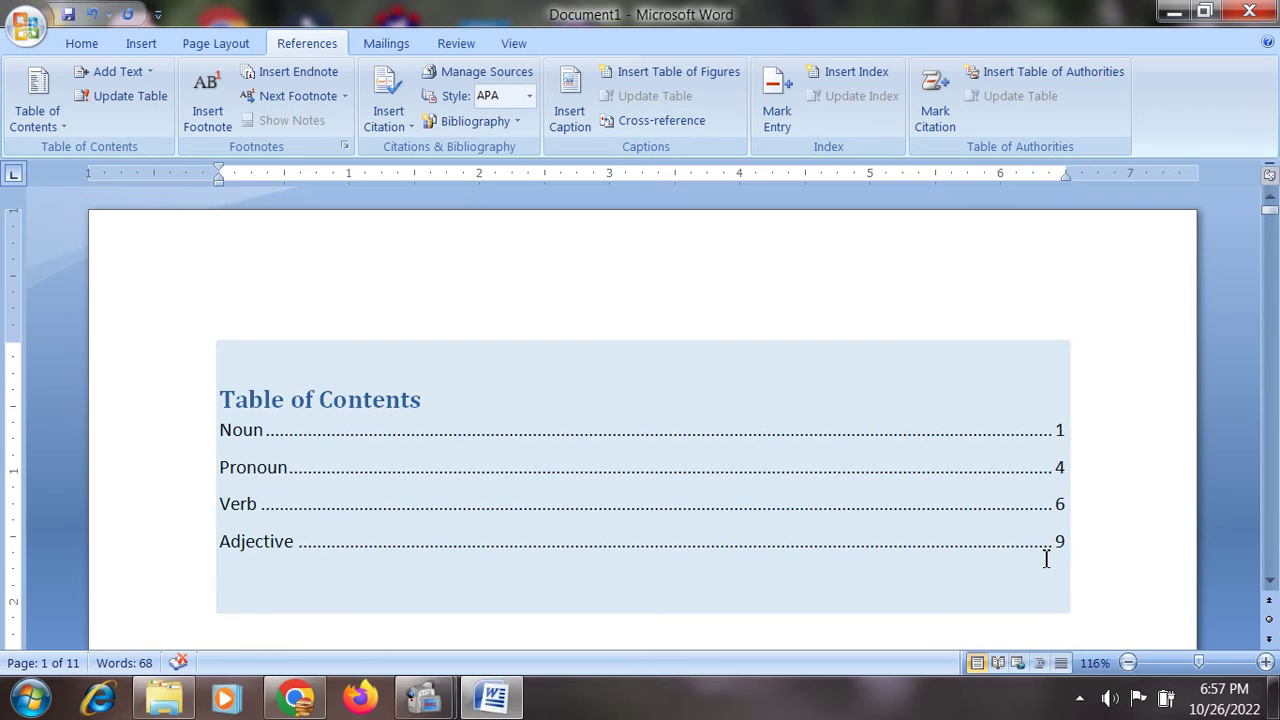
- Apply the Heading 1 style to the Df line on the last page
{"action": "left_click", "coordinate": [230, 625]}
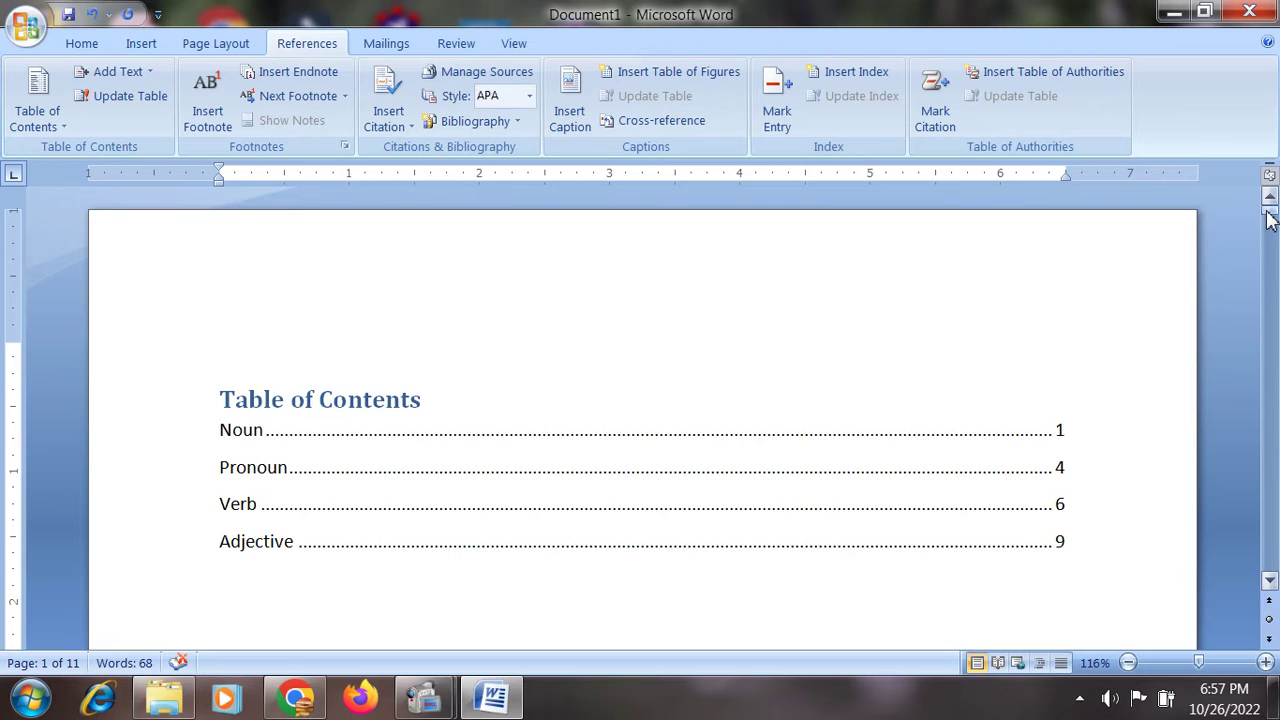
{"action": "mouse_move", "coordinate": [1268, 218]}
{"action": "left_mouse_down"}
{"action": "mouse_move", "coordinate": [1262, 478]}
{"action": "mouse_move", "coordinate": [1215, 544]}
{"action": "left_mouse_up"}
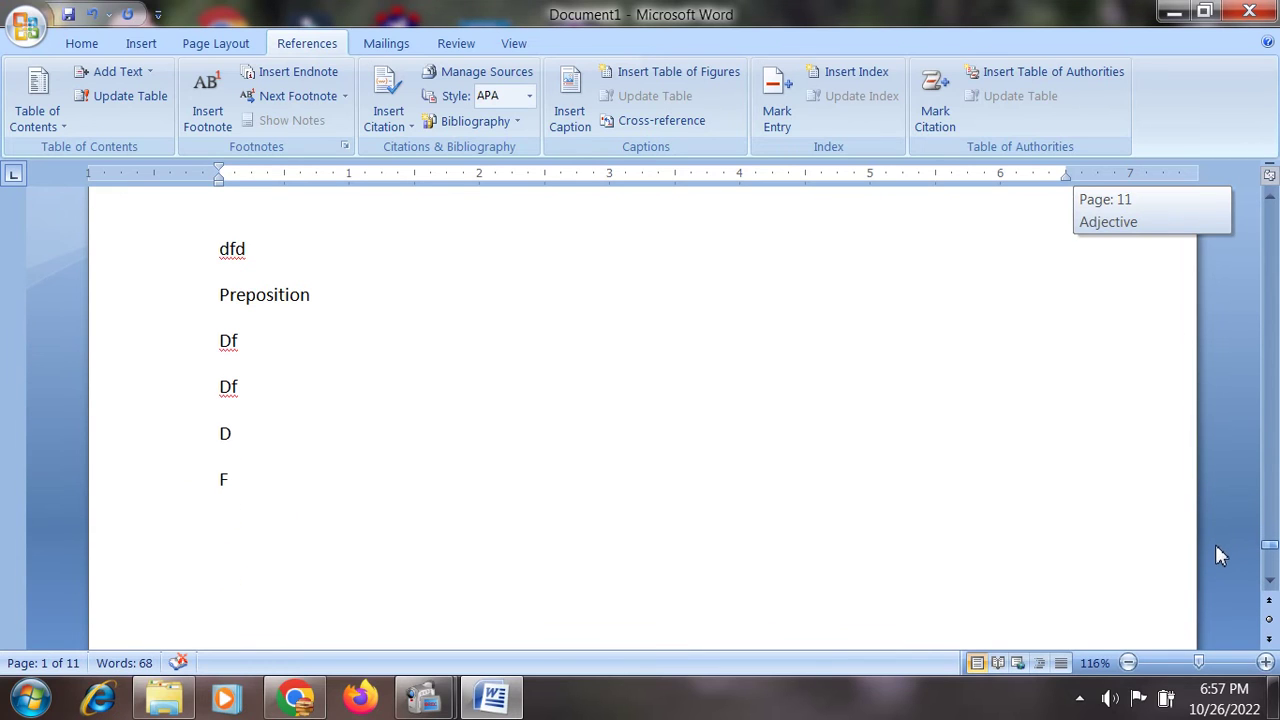
{"action": "left_click", "coordinate": [318, 298]}
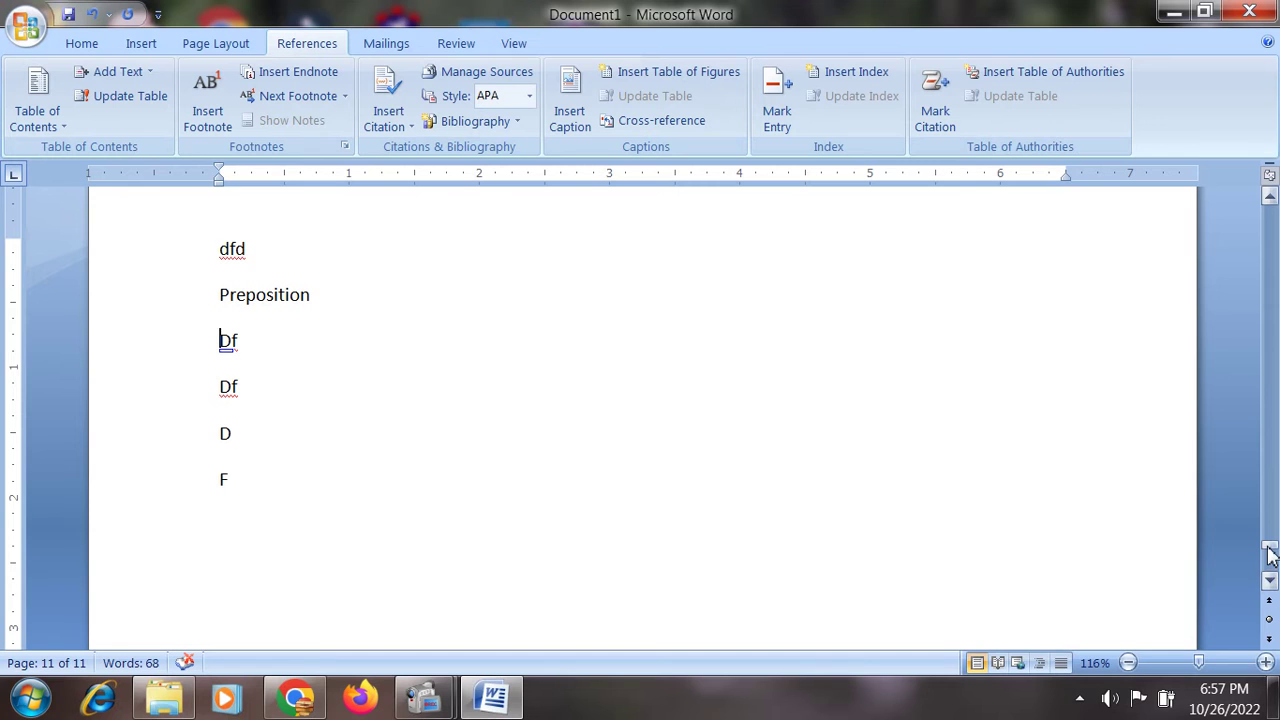
{"action": "left_click_drag", "start_coordinate": [1270, 549], "coordinate": [1270, 208]}
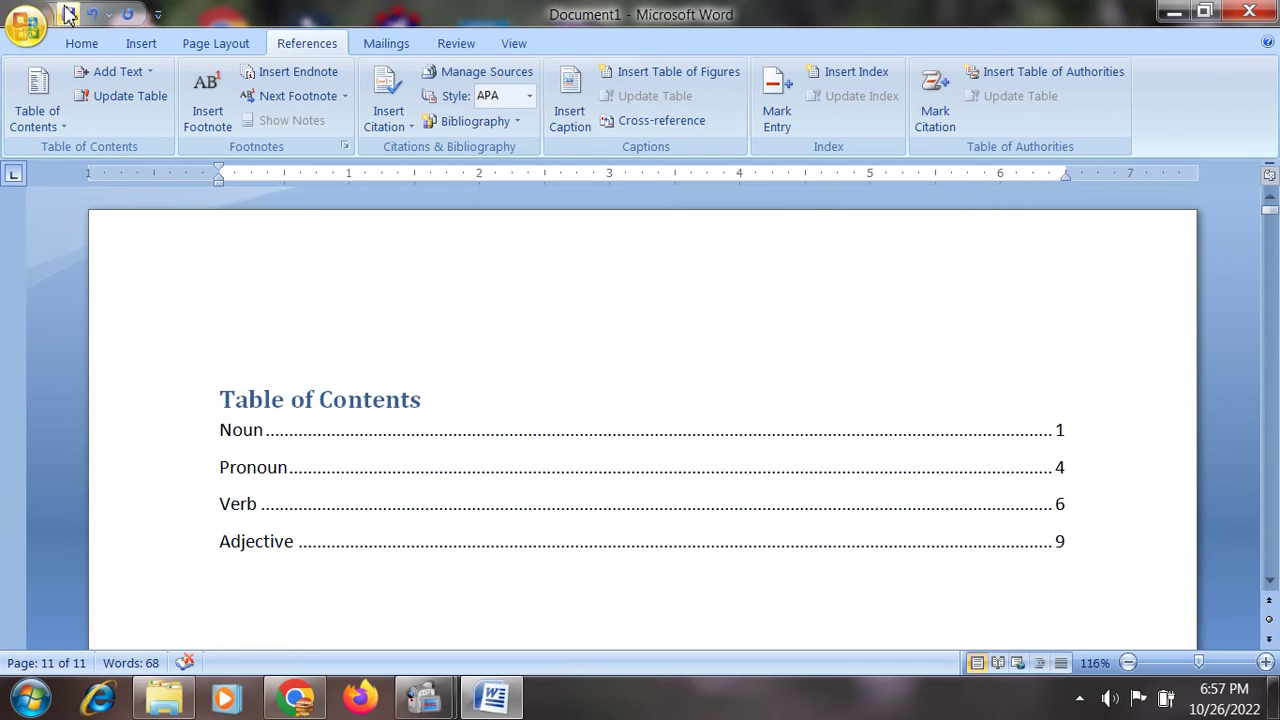
{"action": "left_click", "coordinate": [90, 45]}
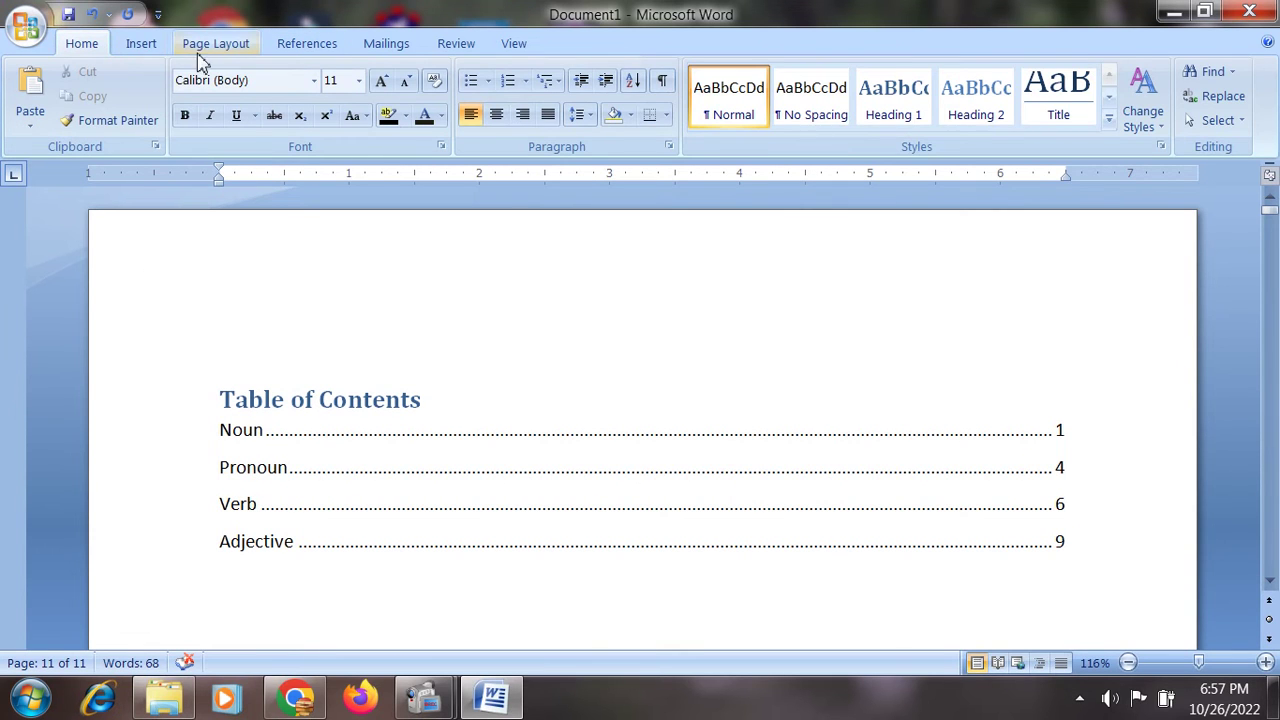
{"action": "left_click", "coordinate": [897, 105]}
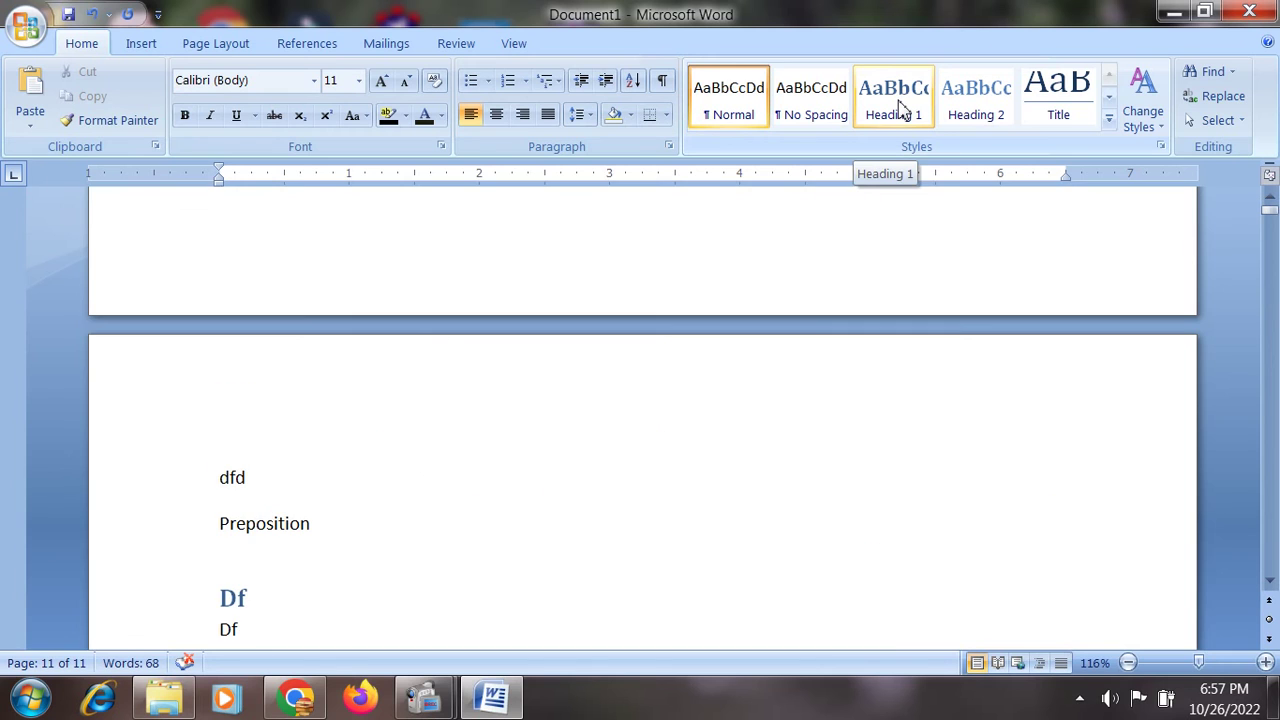
{"action": "scroll", "coordinate": [409, 397], "scroll_direction": "up", "scroll_amount": 15}
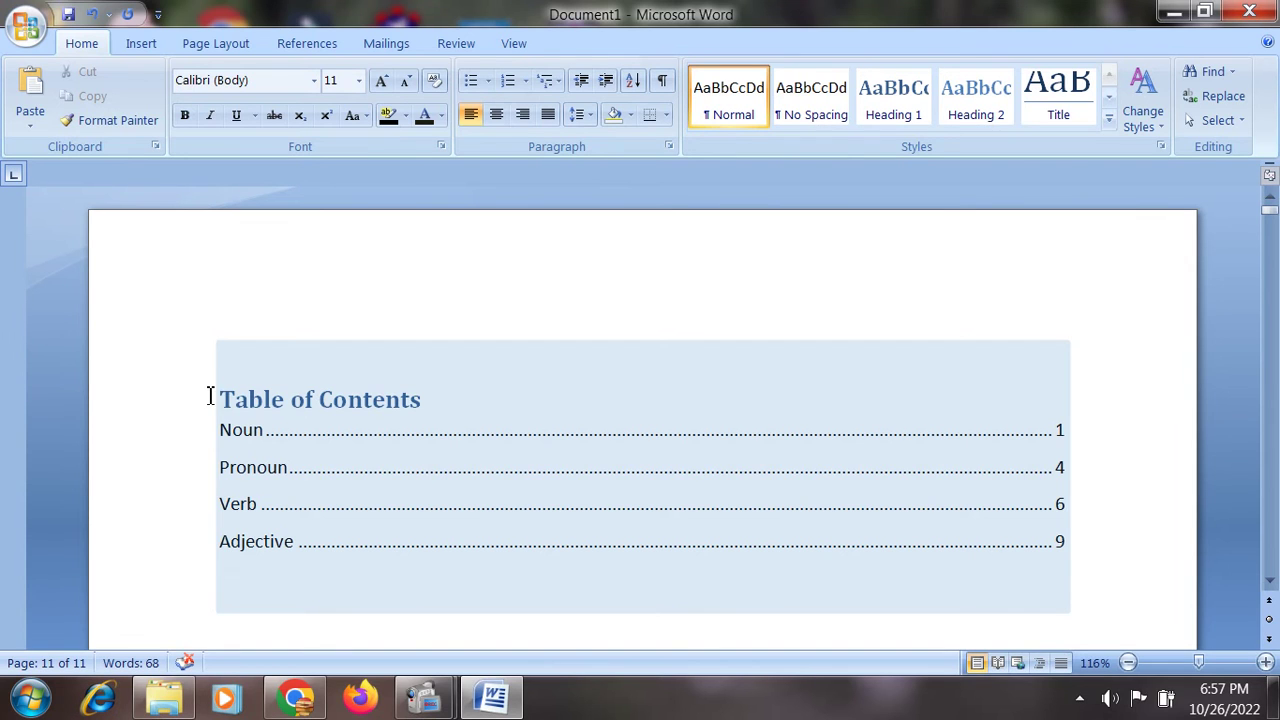
- Delete the table of contents entries and the leftover empty contents control
{"action": "left_click_drag", "start_coordinate": [210, 397], "coordinate": [504, 447]}
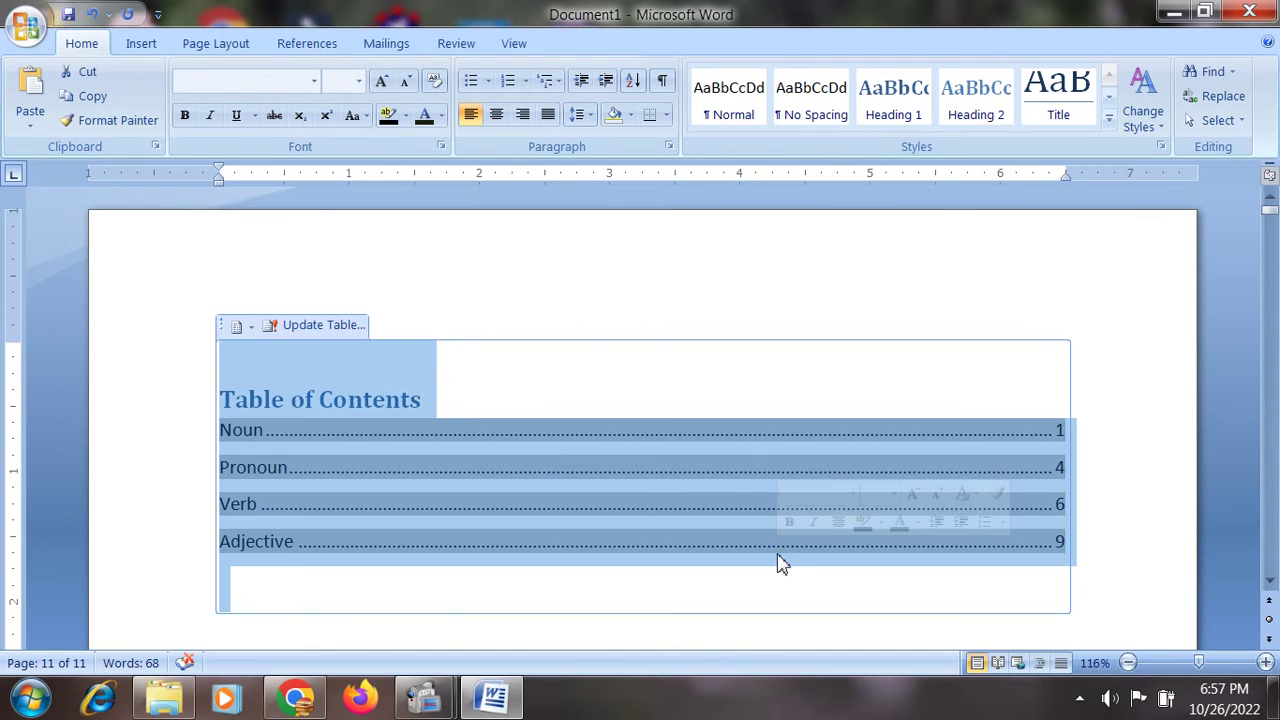
{"action": "key", "text": "Delete"}
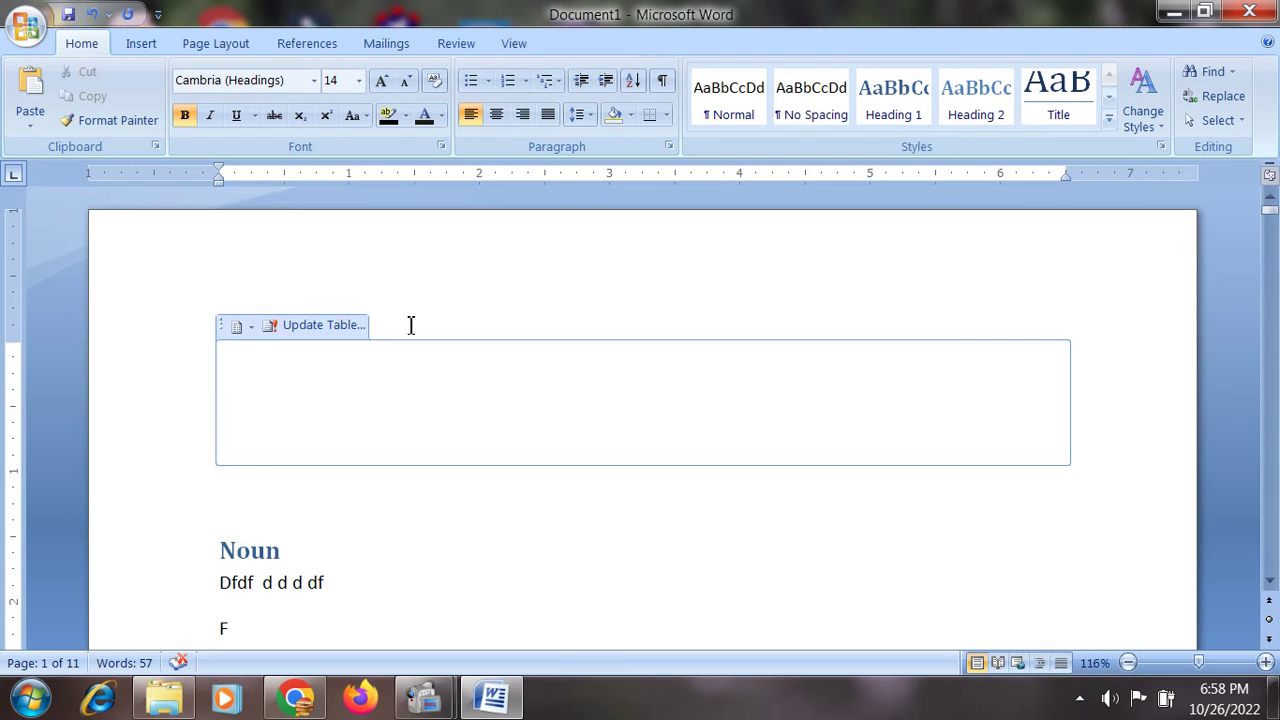
{"action": "left_click", "coordinate": [227, 332]}
{"action": "left_click", "coordinate": [316, 313]}
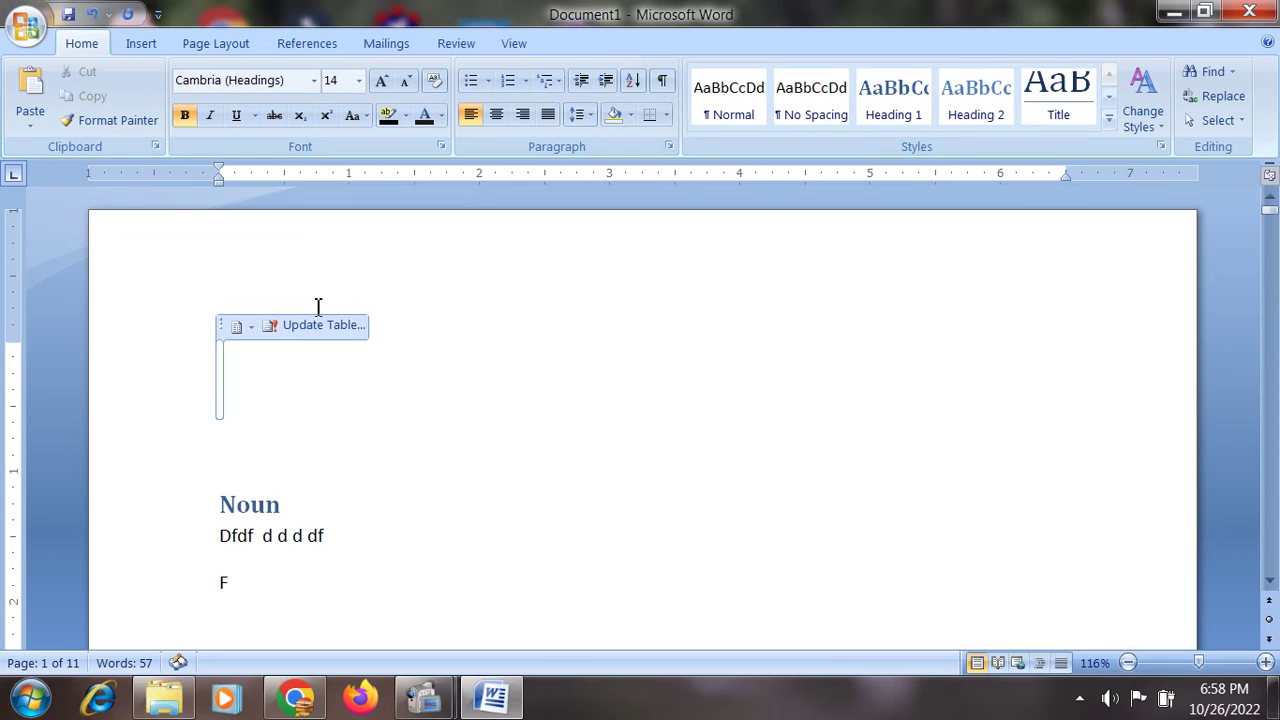
{"action": "left_click", "coordinate": [200, 342]}
{"action": "key", "text": "Delete"}
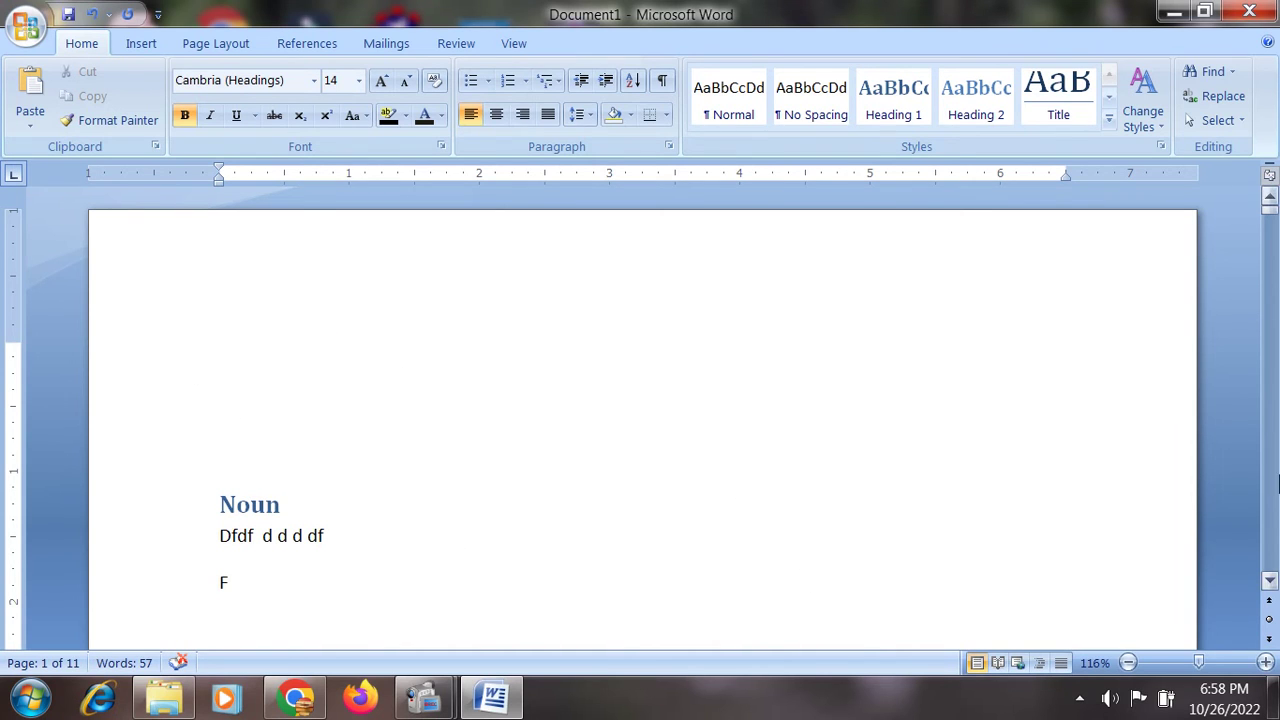
{"action": "left_click", "coordinate": [1270, 583]}
{"action": "left_click", "coordinate": [1270, 583]}
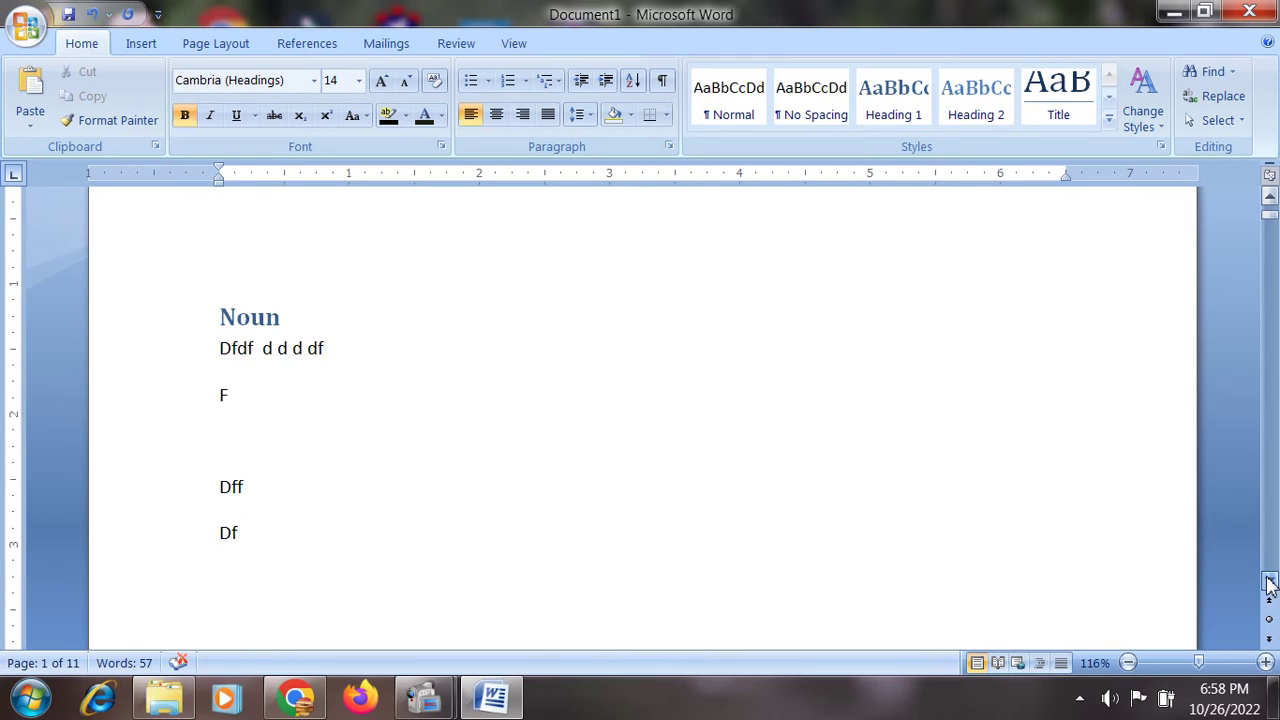
- Replace the first Df line on page 2 with 'Countable Noune'
{"action": "left_click", "coordinate": [1266, 462]}
{"action": "left_click", "coordinate": [1266, 462]}
{"action": "left_click", "coordinate": [315, 480]}
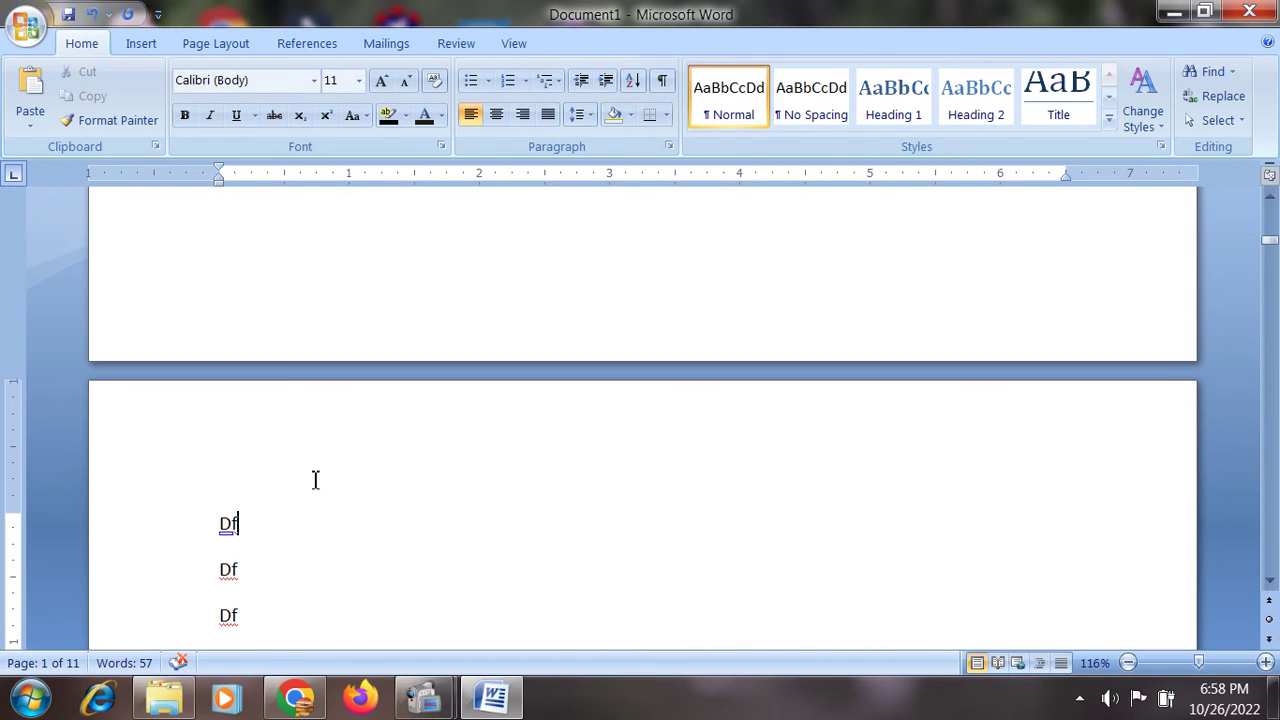
{"action": "left_click", "coordinate": [228, 493]}
{"action": "key", "text": "Delete"}
{"action": "key", "text": "Delete"}
{"action": "type", "text": "C"}
{"action": "type", "text": "o"}
{"action": "type", "text": "untable "}
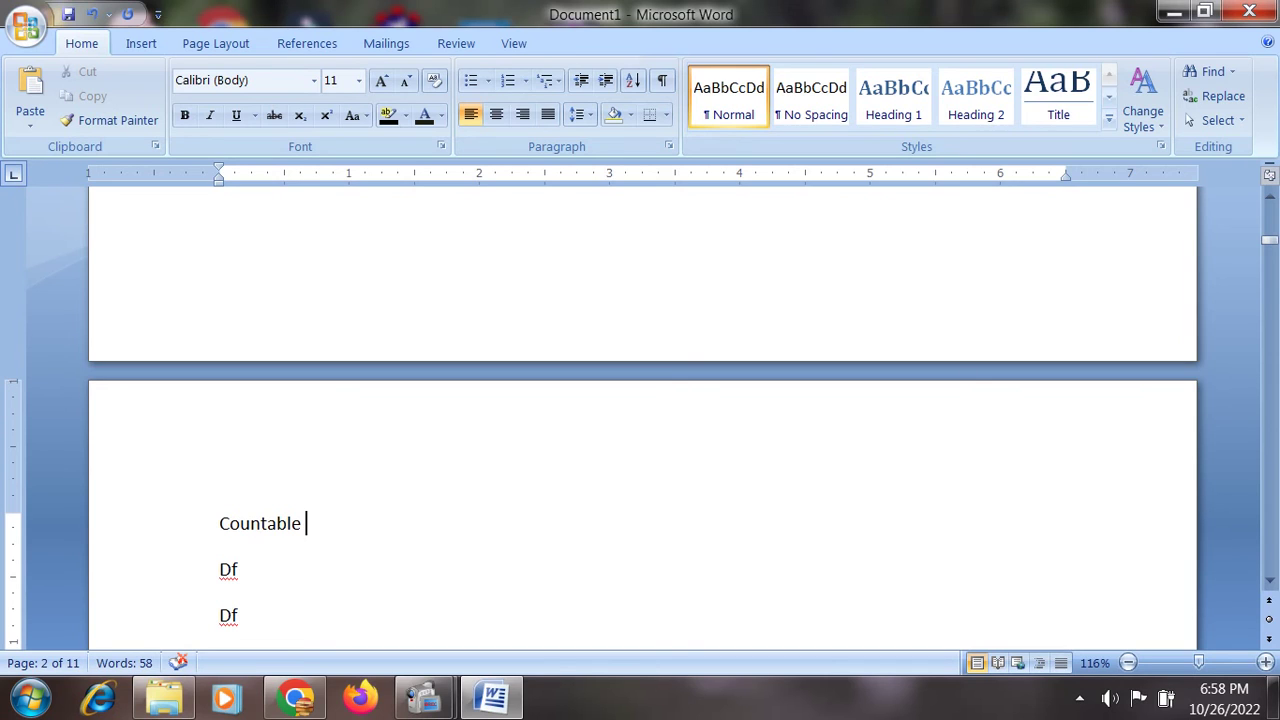
{"action": "type", "text": "Noun"}
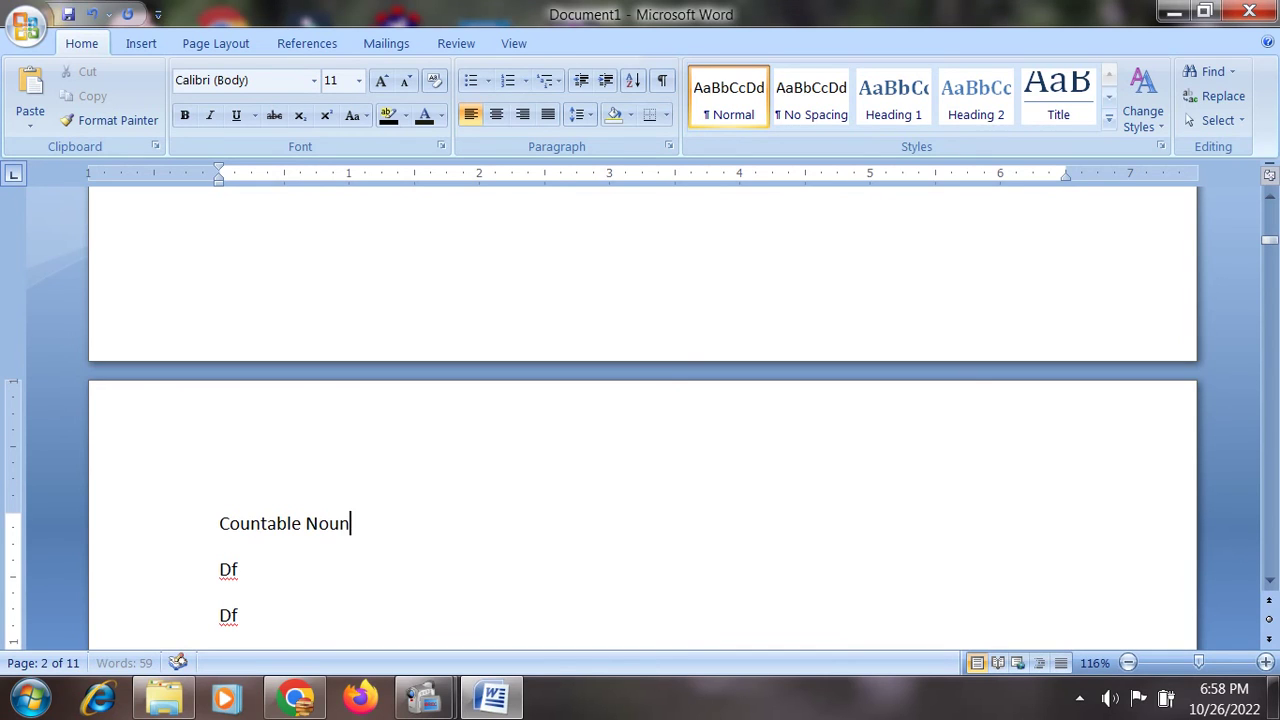
{"action": "type", "text": "e"}
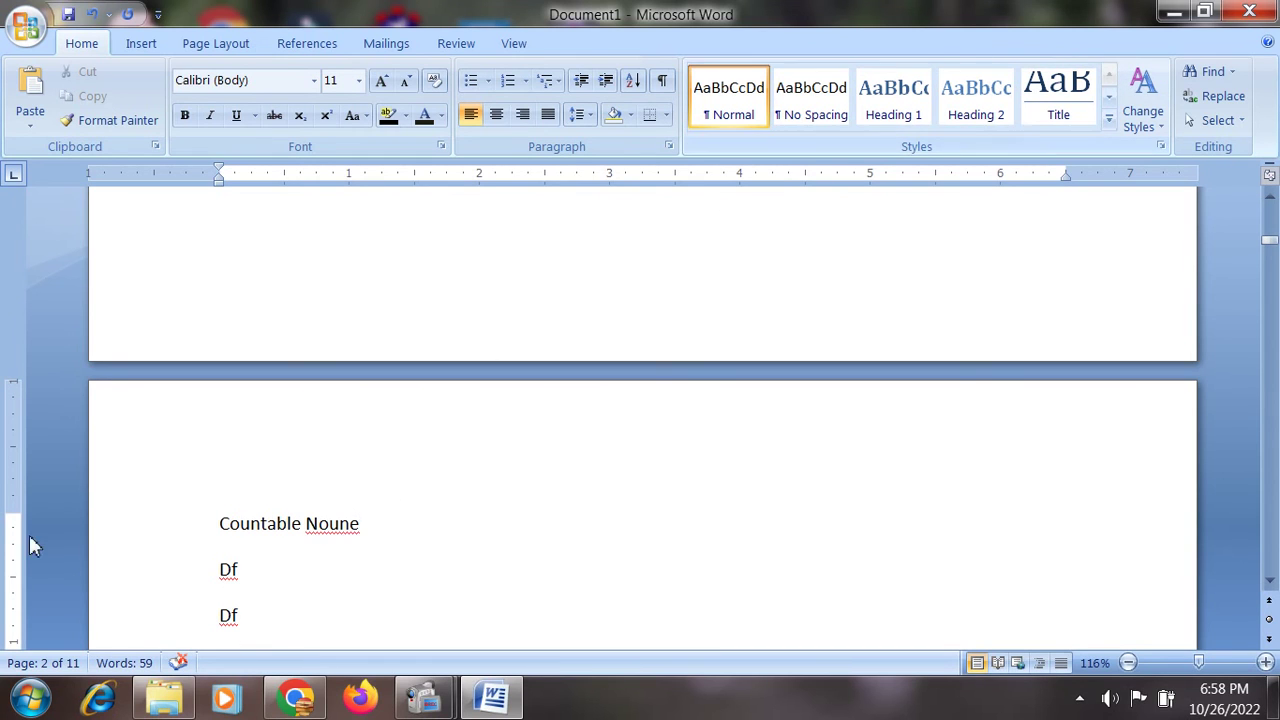
- Fix the typo to 'Countable Noun' and apply the Heading 2 style
{"action": "left_click", "coordinate": [140, 533]}
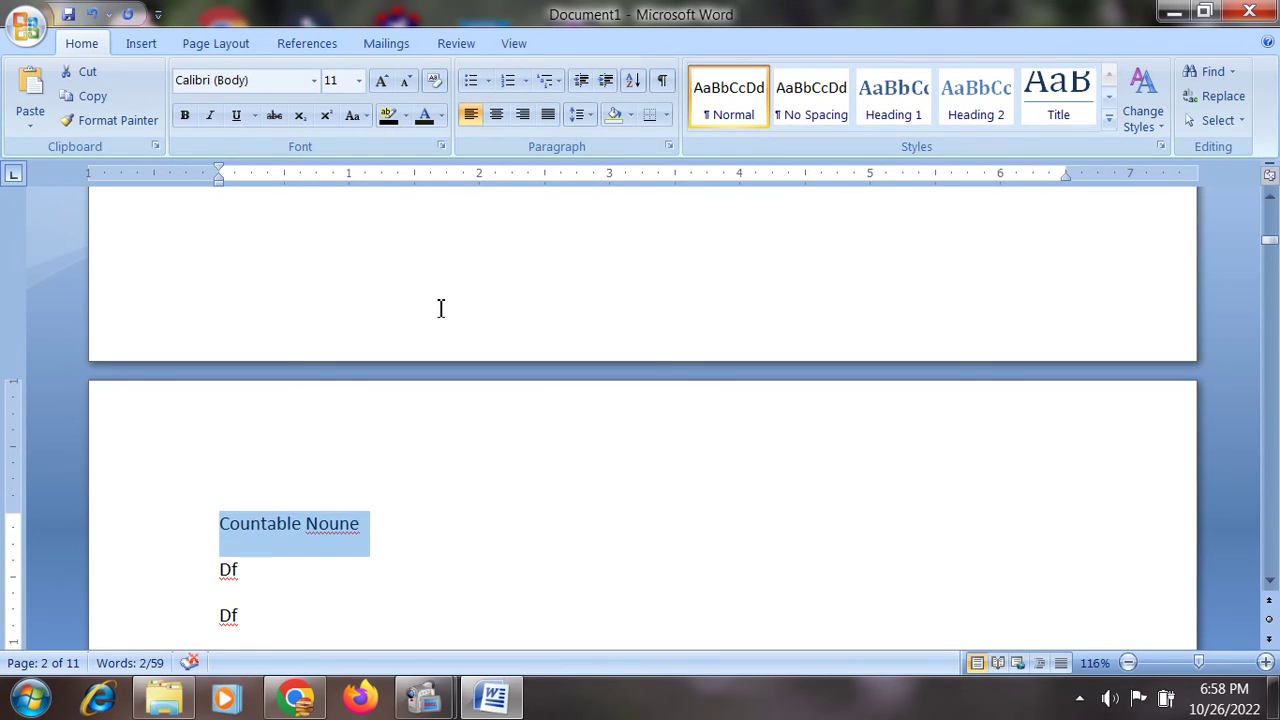
{"action": "left_click", "coordinate": [358, 525]}
{"action": "key", "text": "BackSpace"}
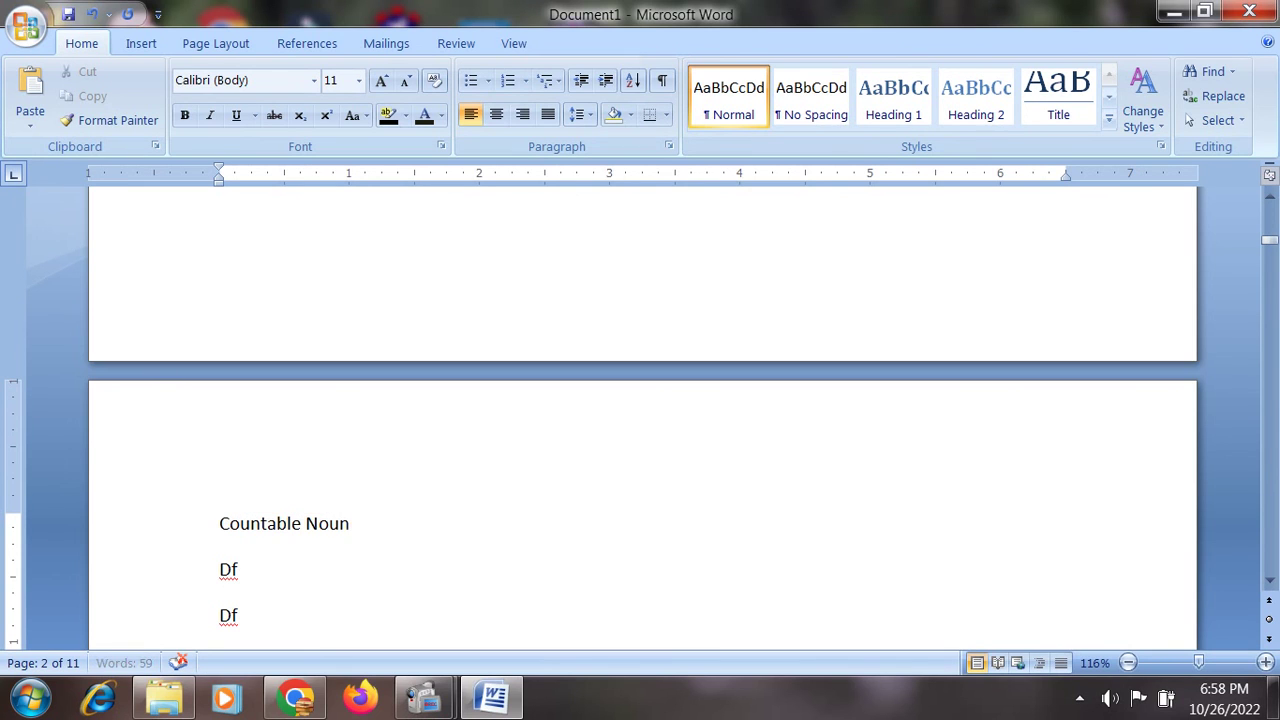
{"action": "left_click", "coordinate": [157, 528]}
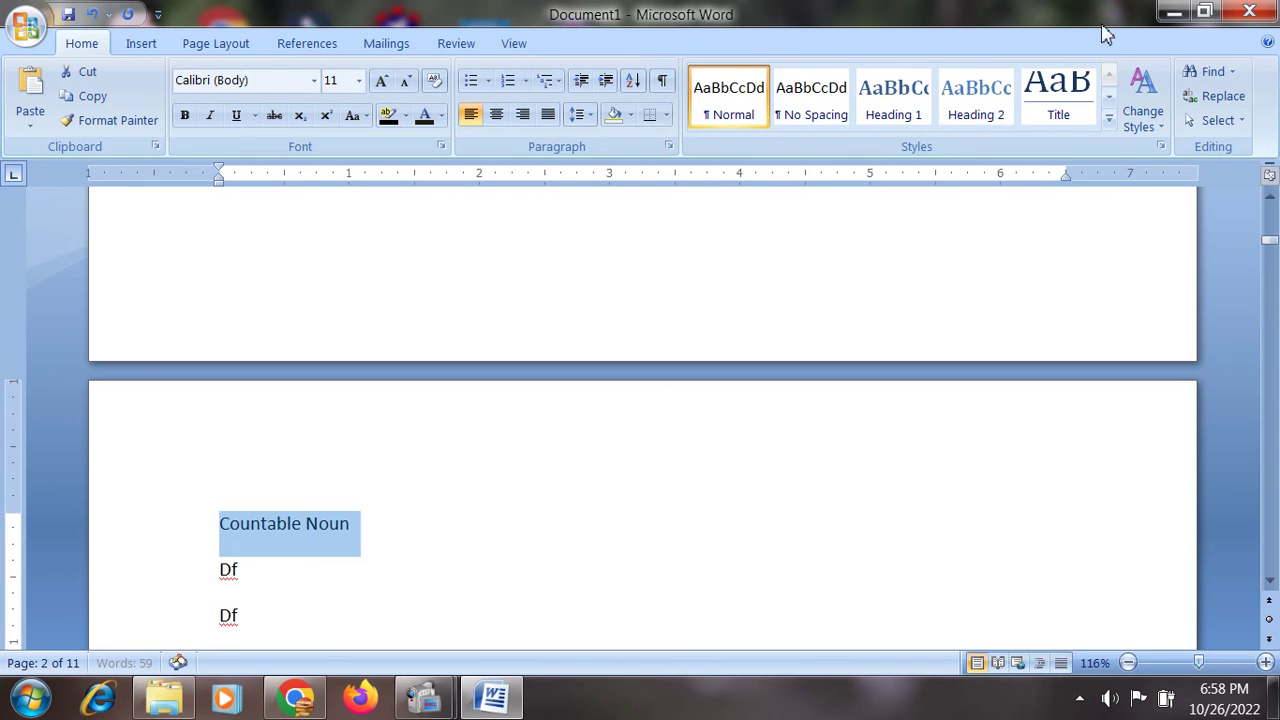
{"action": "left_click", "coordinate": [968, 115]}
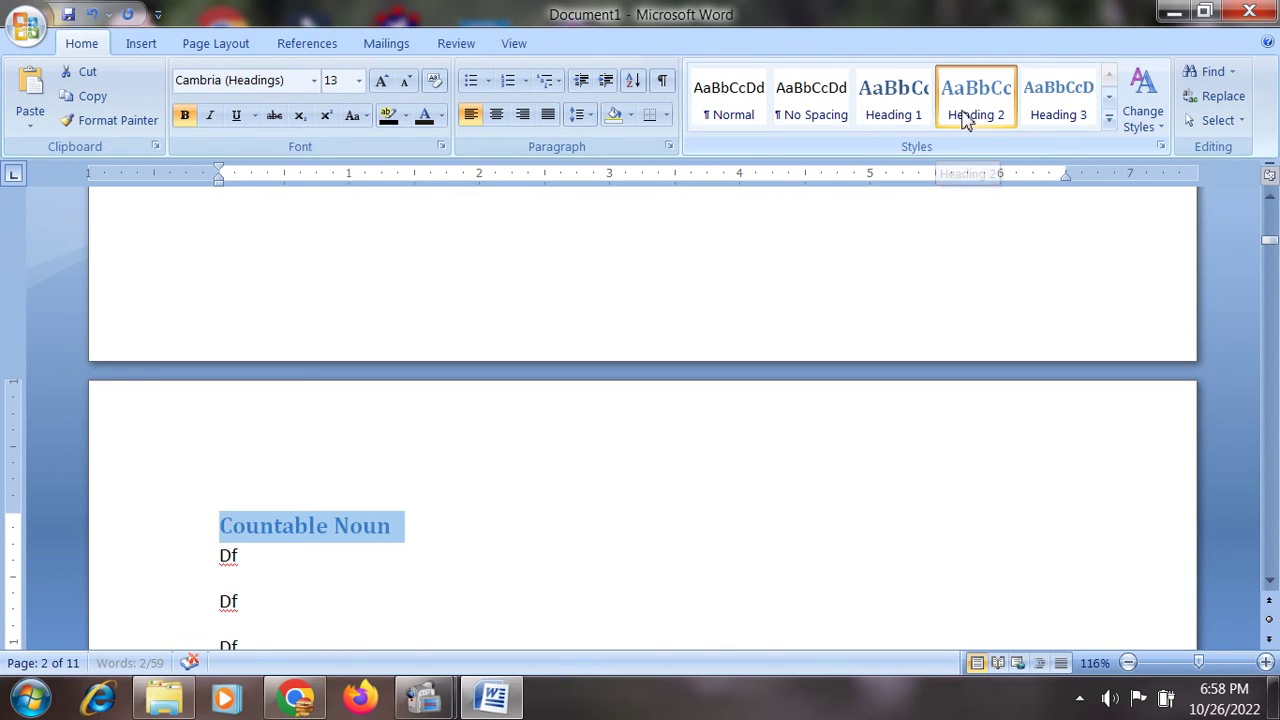
{"action": "left_click", "coordinate": [326, 583]}
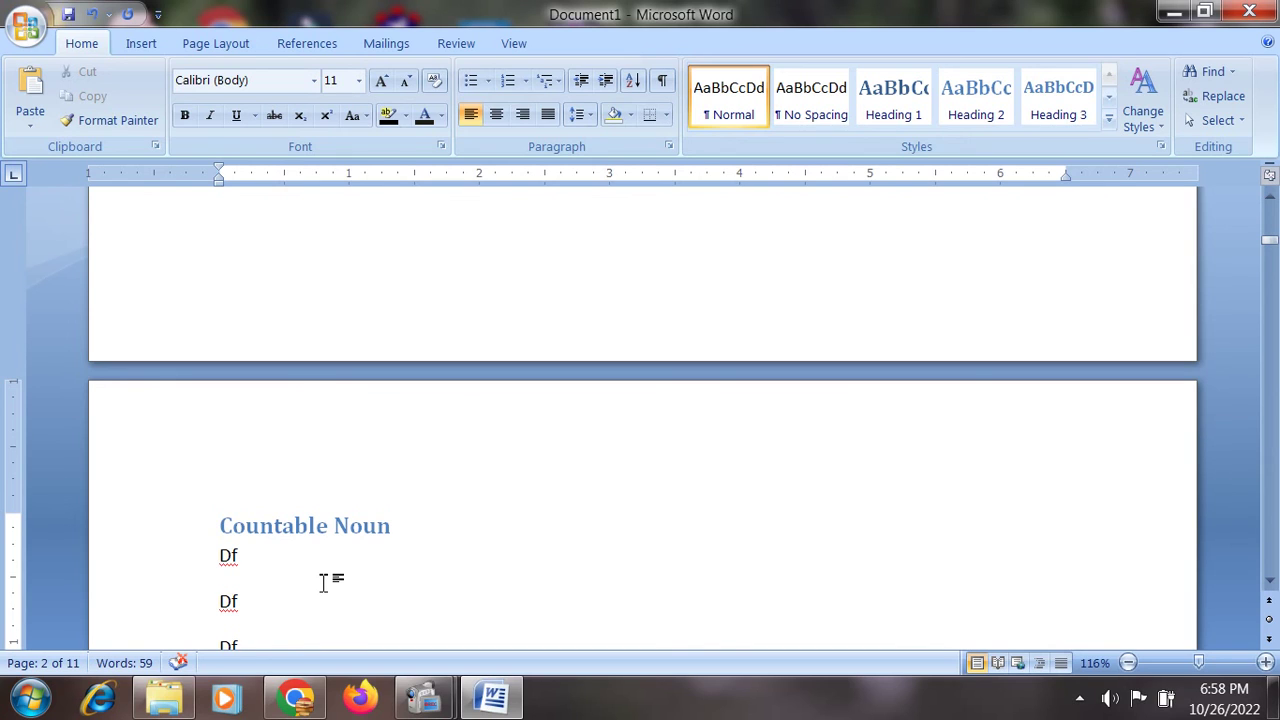
- Insert Automatic Table 1 on the blank line above Noun, then stop the recording
{"action": "left_click_drag", "start_coordinate": [1269, 245], "coordinate": [1269, 205]}
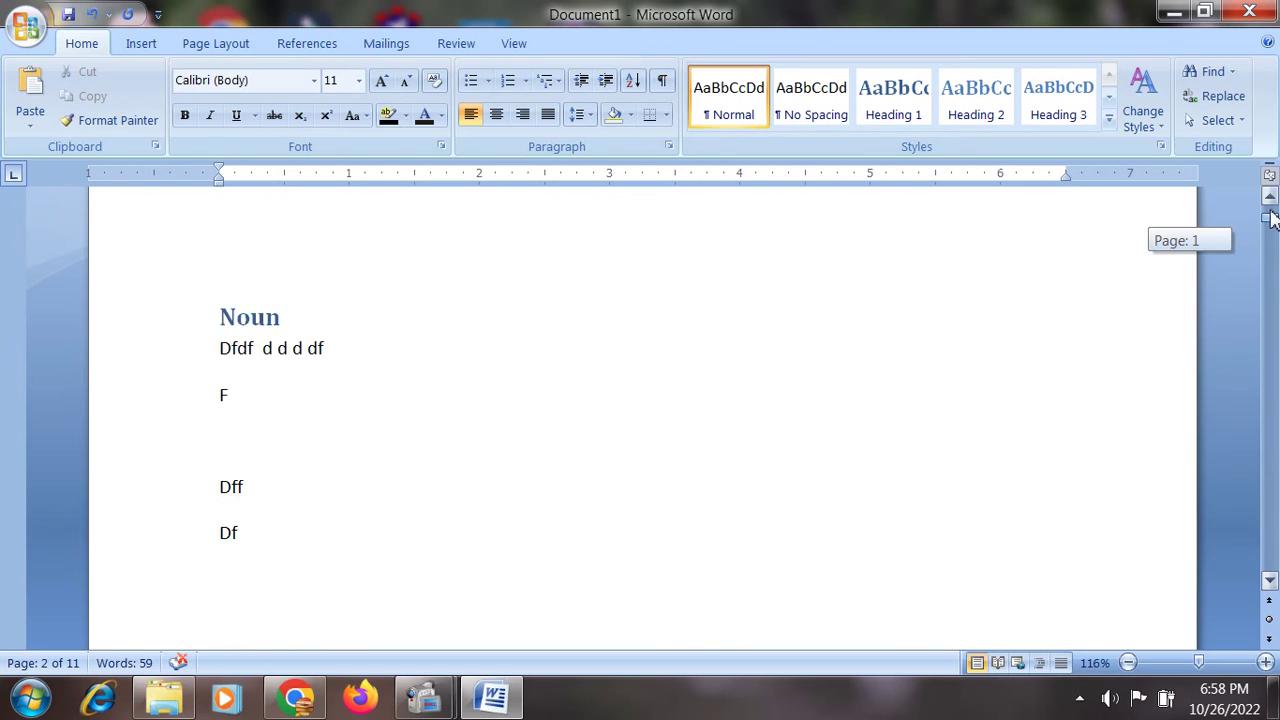
{"action": "left_click", "coordinate": [219, 396]}
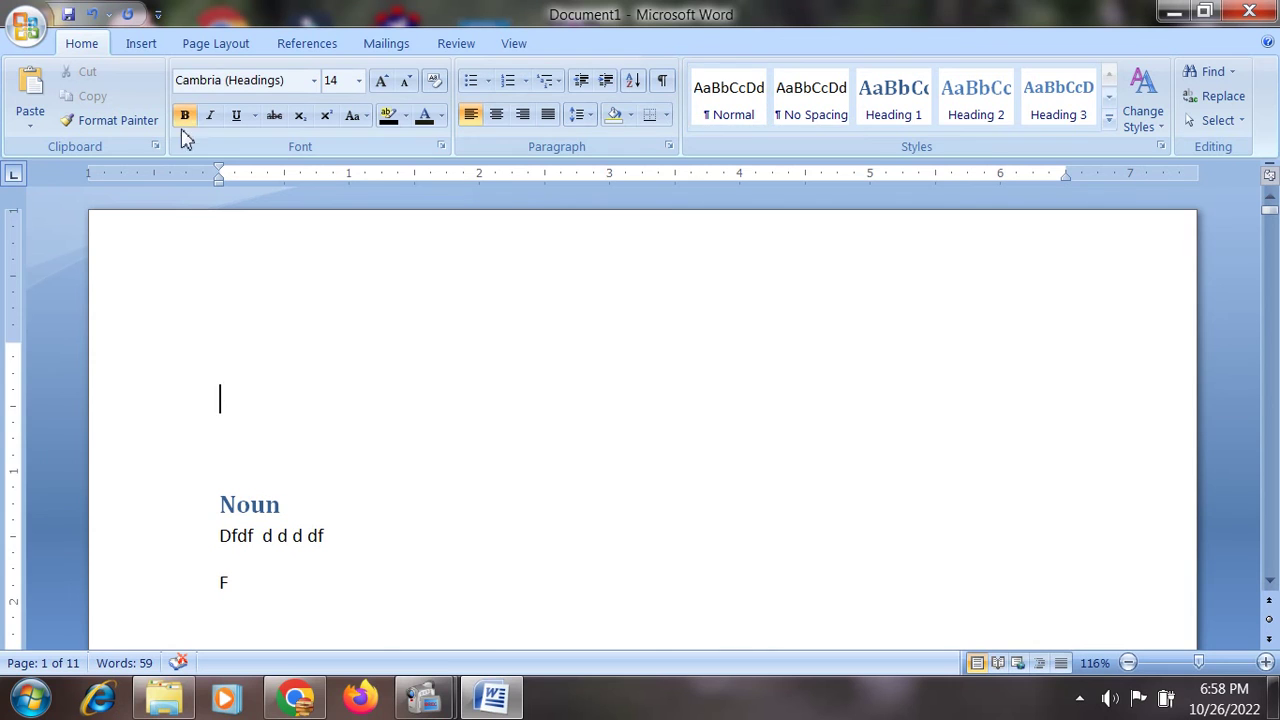
{"action": "left_click", "coordinate": [295, 45]}
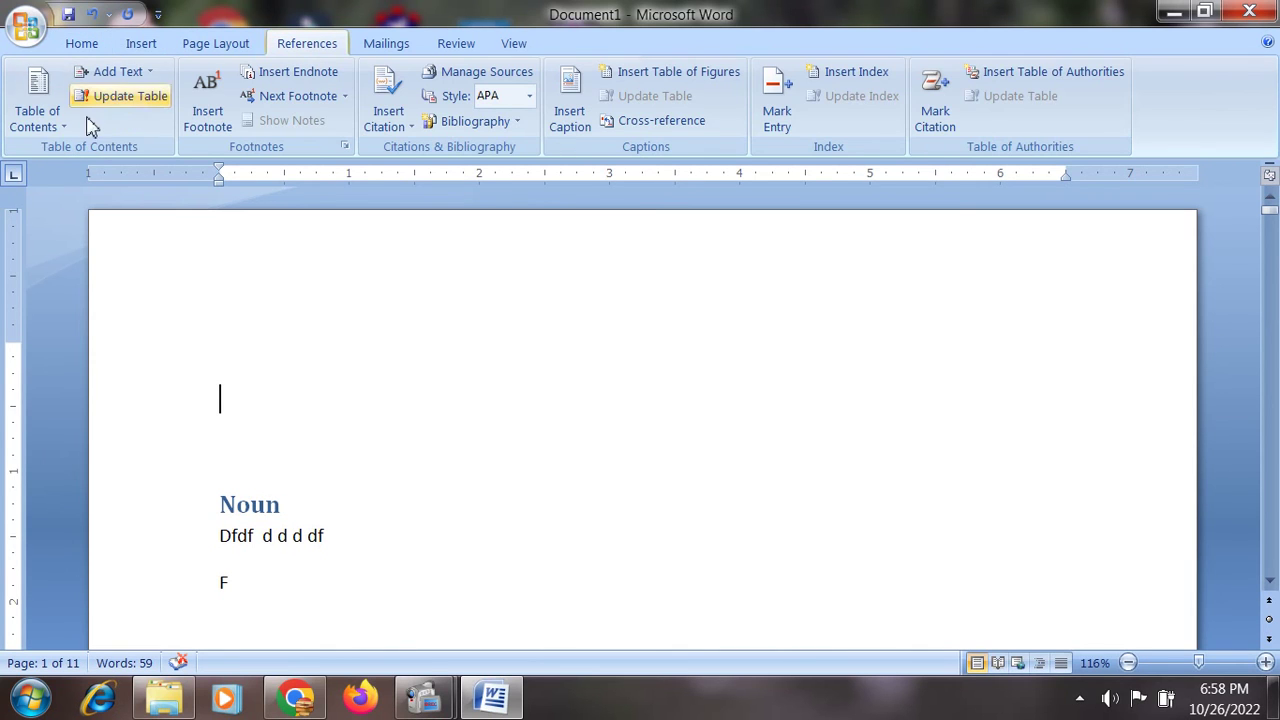
{"action": "left_click", "coordinate": [58, 138]}
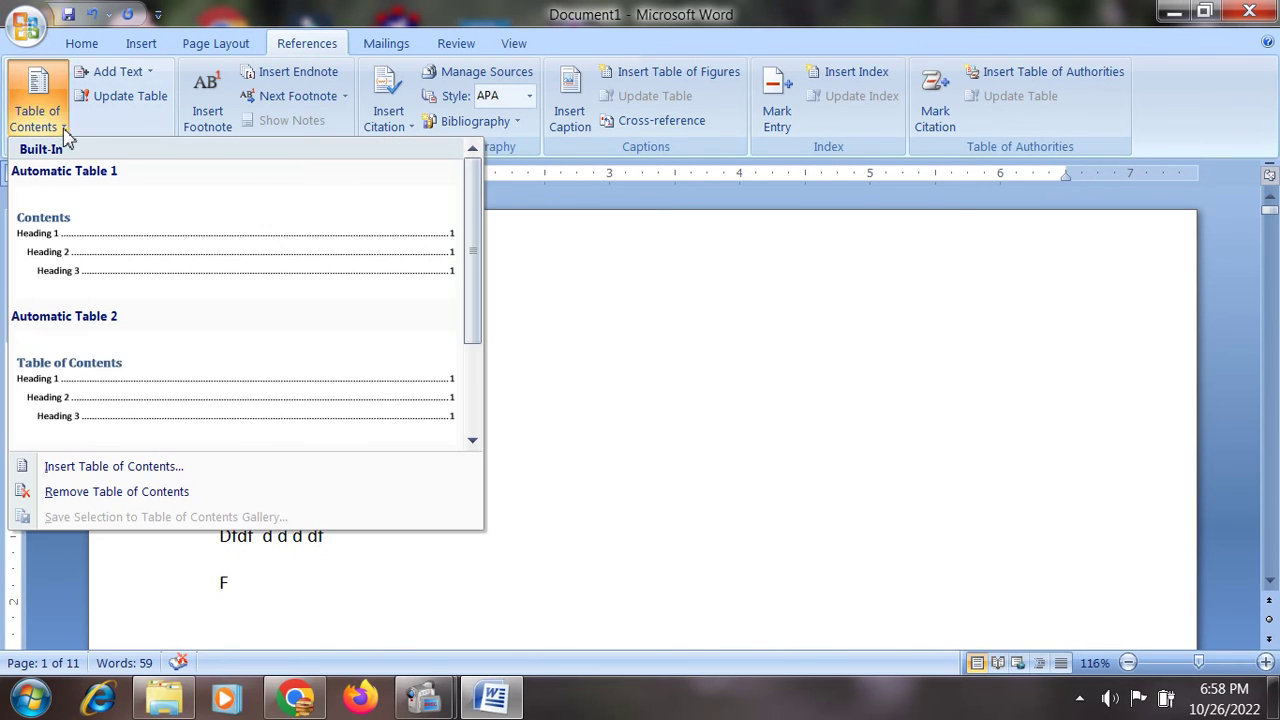
{"action": "left_click", "coordinate": [63, 213]}
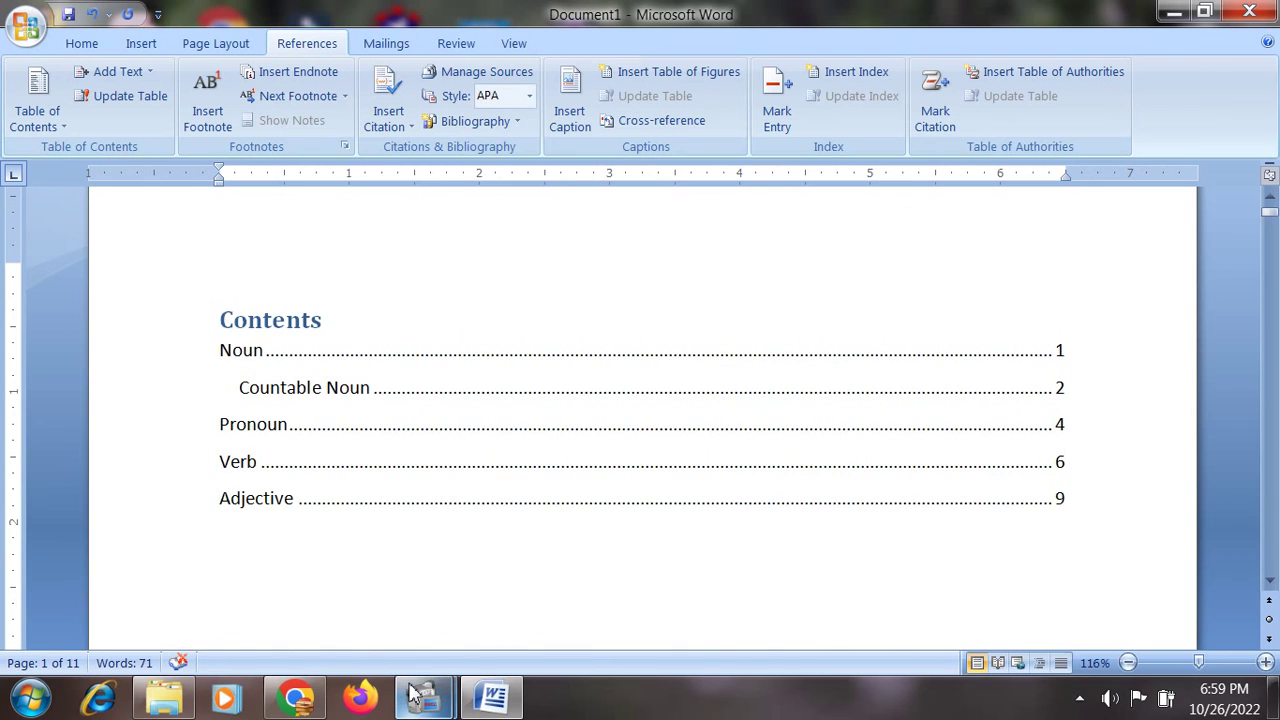
{"action": "mouse_move", "coordinate": [424, 697]}
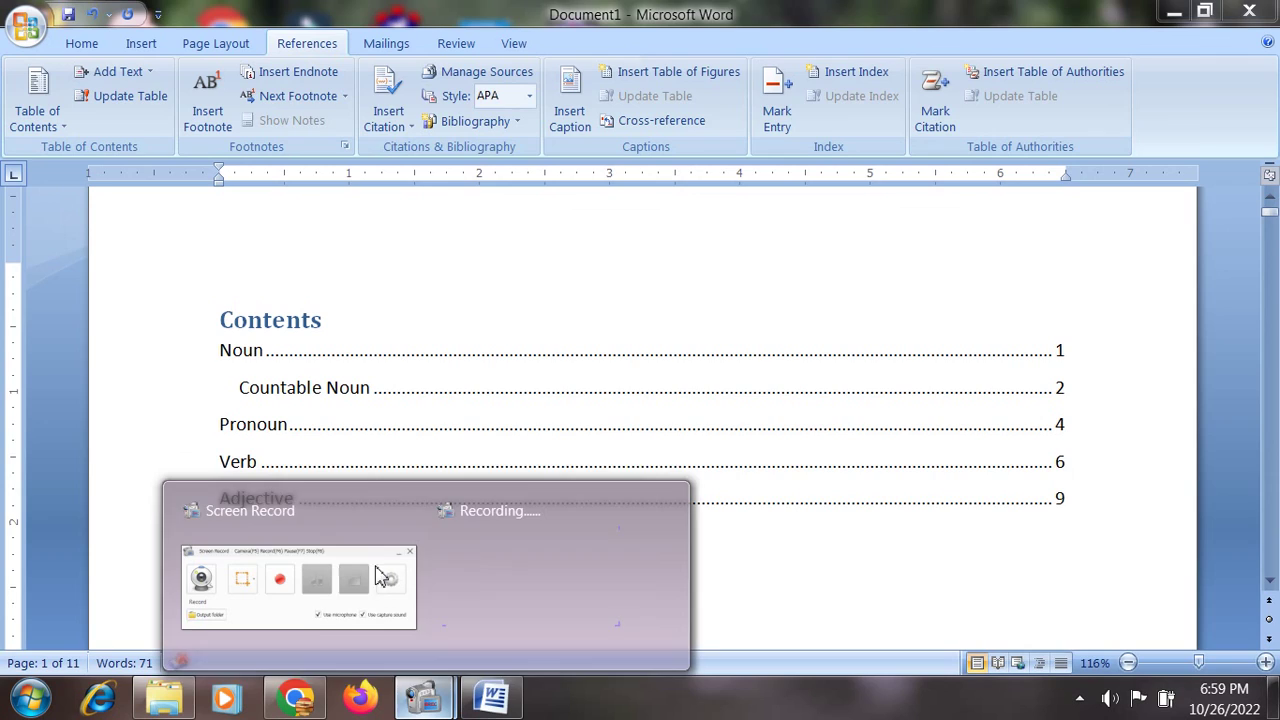
{"action": "left_click", "coordinate": [310, 495]}
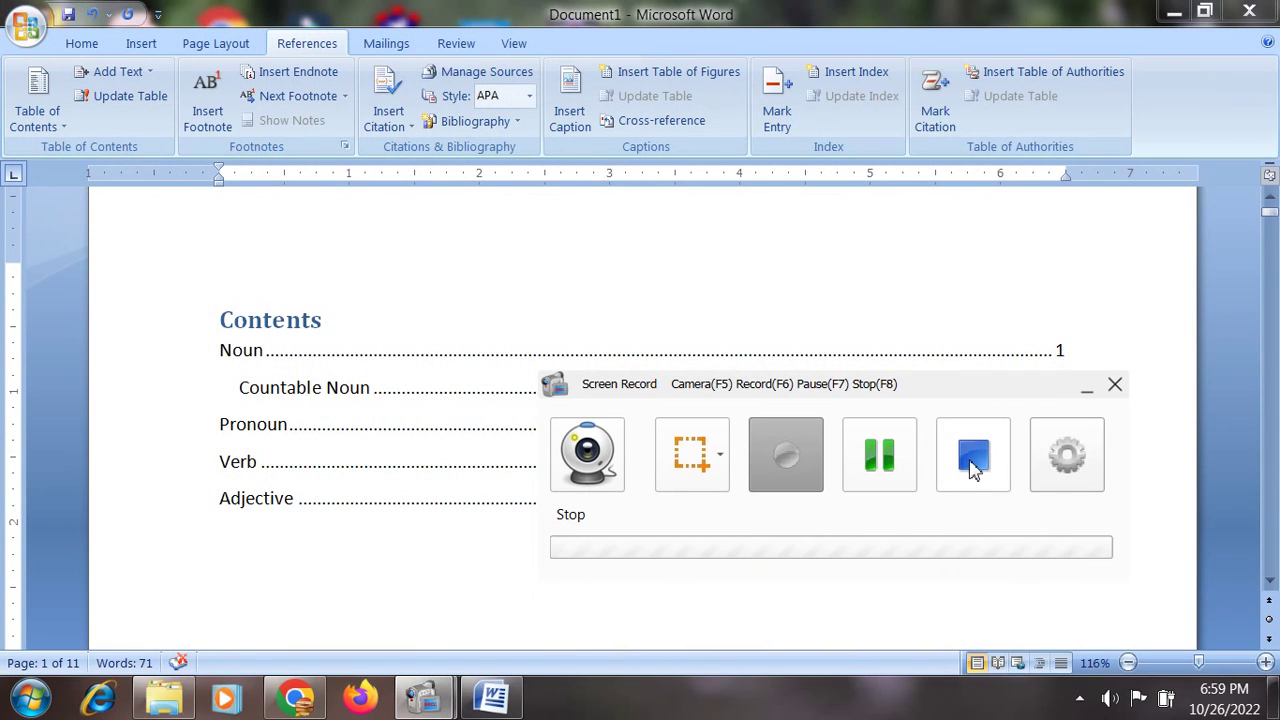